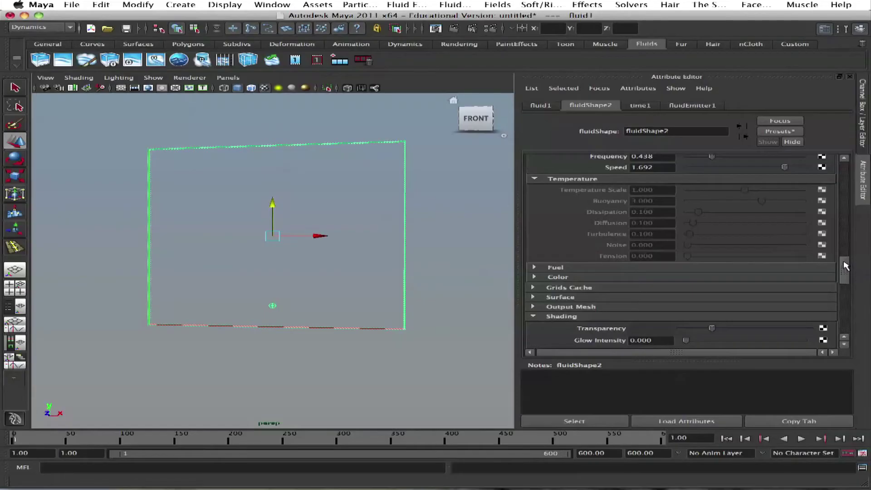
- Change the fluid container's Temperature contents method from Off(zero) to Dynamic Grid
drag(844, 272, 844, 183)
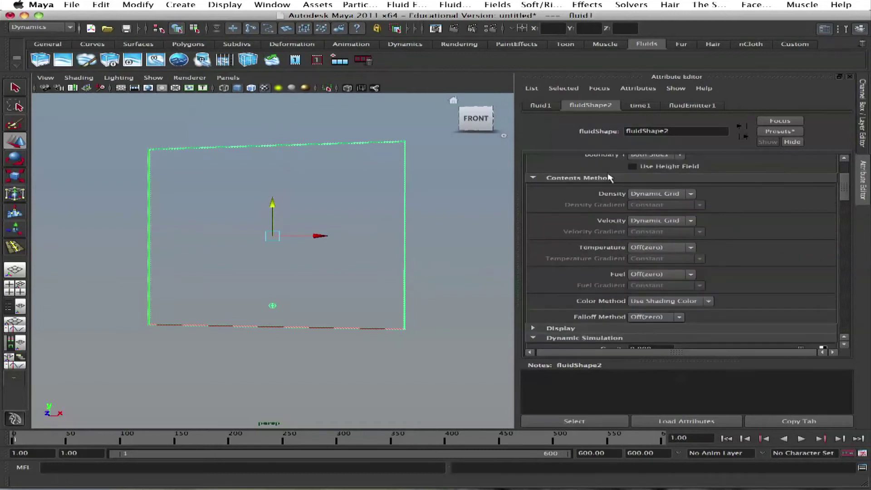
click(665, 249)
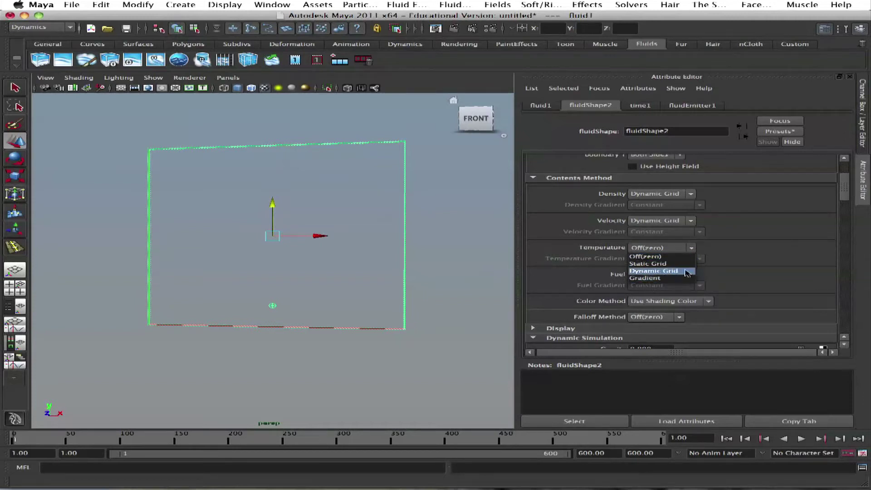
click(668, 272)
drag(845, 196, 843, 249)
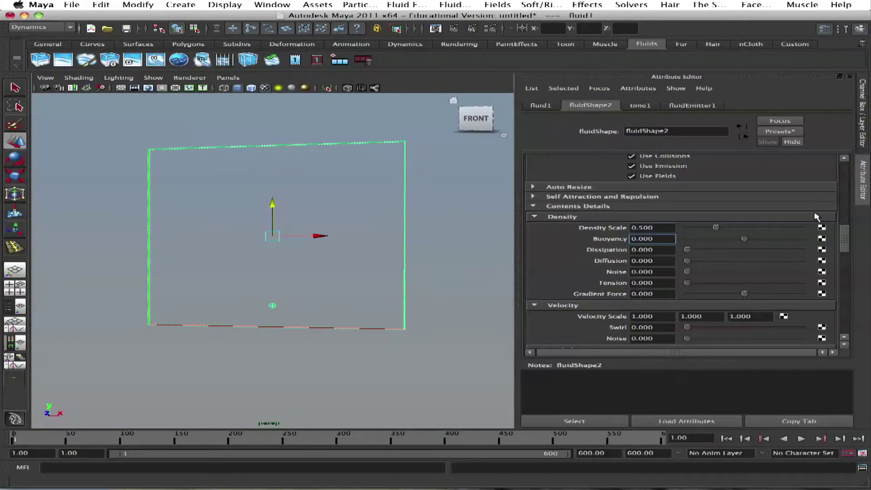
- Replay the simulation from the start to frame 90, then reselect the fluid container
scroll(842, 245, down, 6)
scroll(843, 247, up, 4)
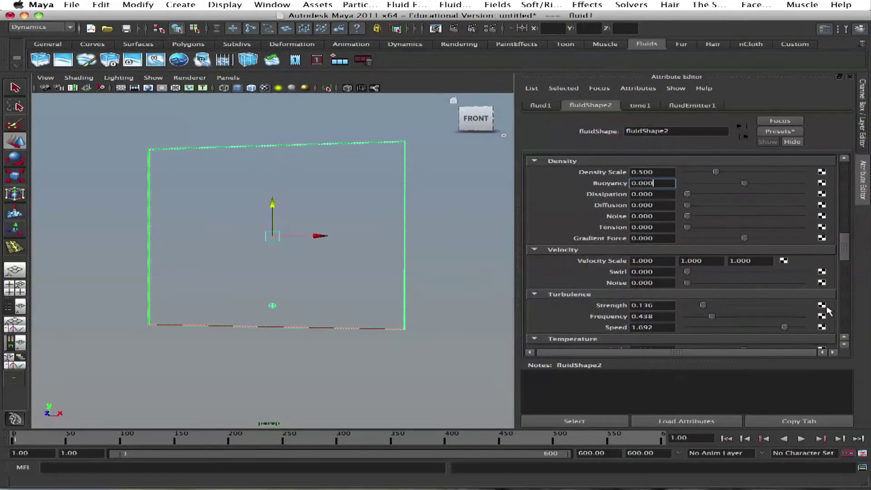
click(802, 439)
click(803, 438)
scroll(836, 257, down, 4)
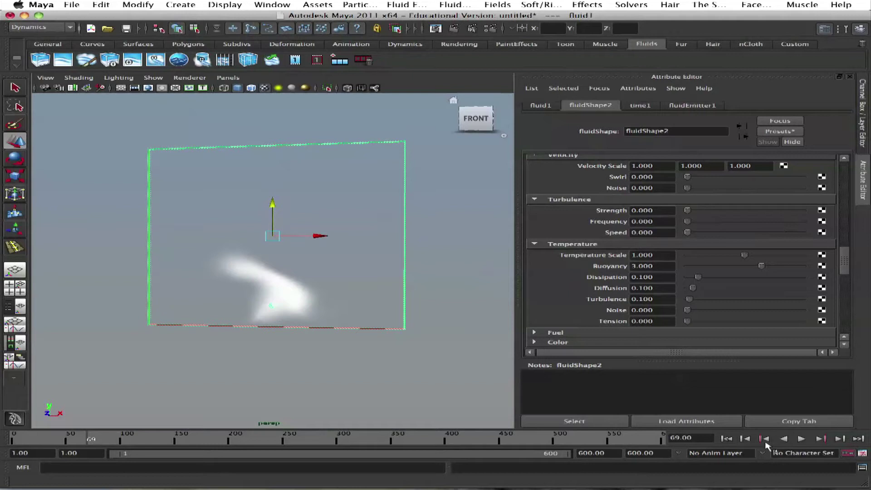
click(726, 439)
click(801, 438)
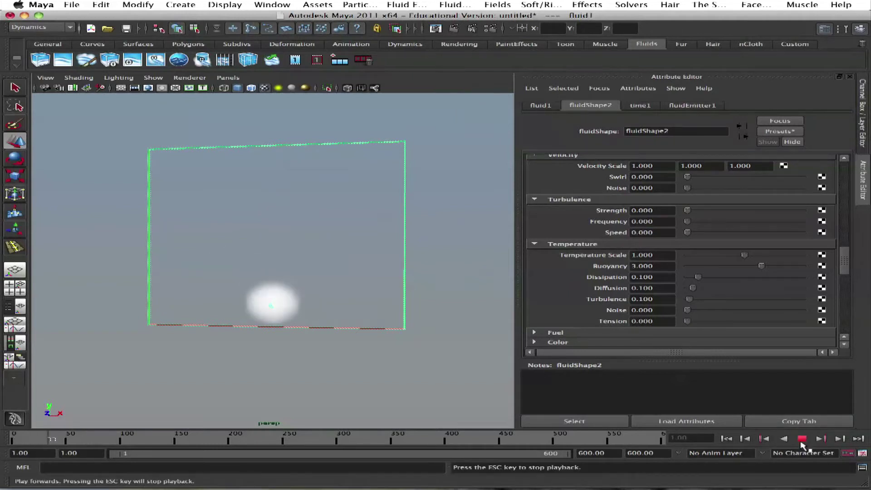
key(Escape)
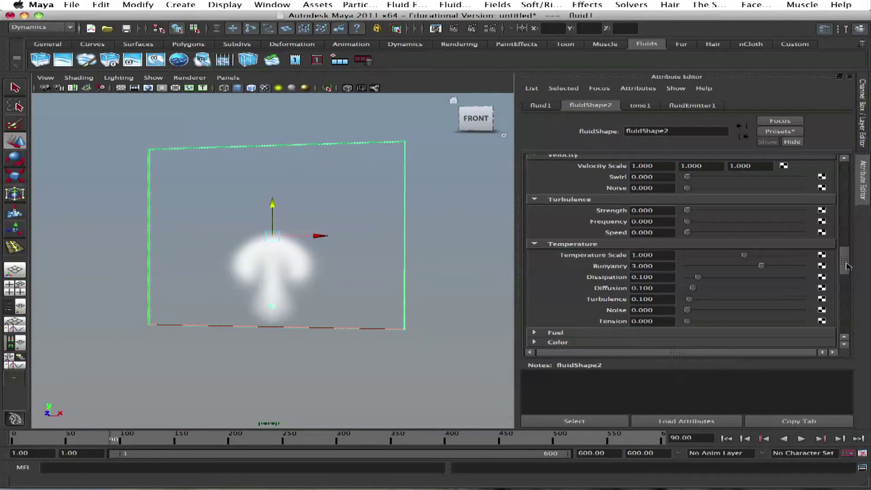
scroll(846, 266, down, 3)
click(273, 307)
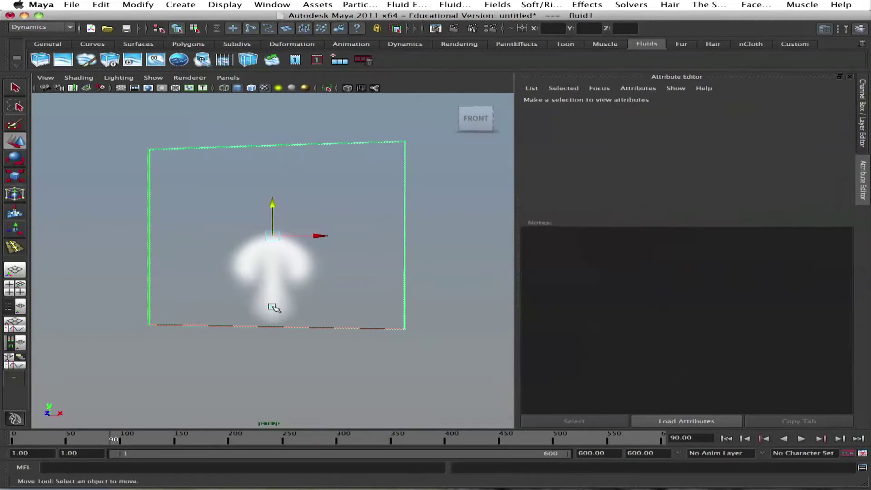
click(271, 307)
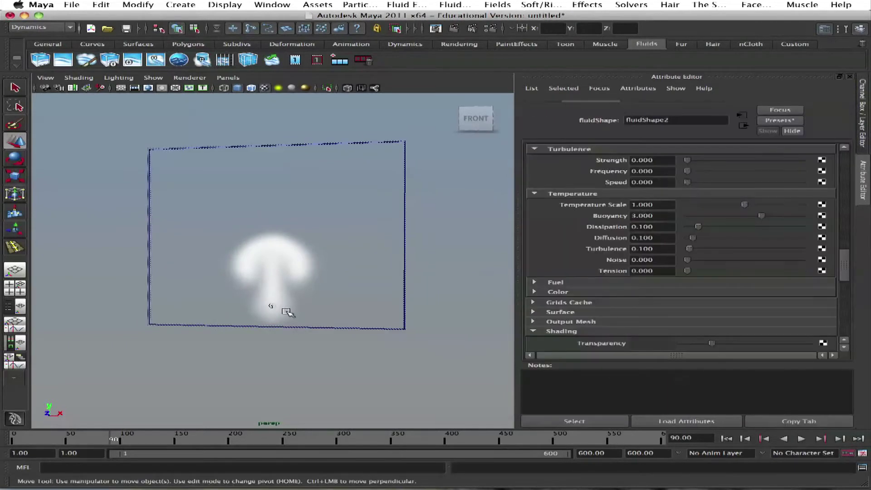
- Move fluidEmitter1 up to Translate Y 0.335 and rewind the simulation to frame 1
click(286, 312)
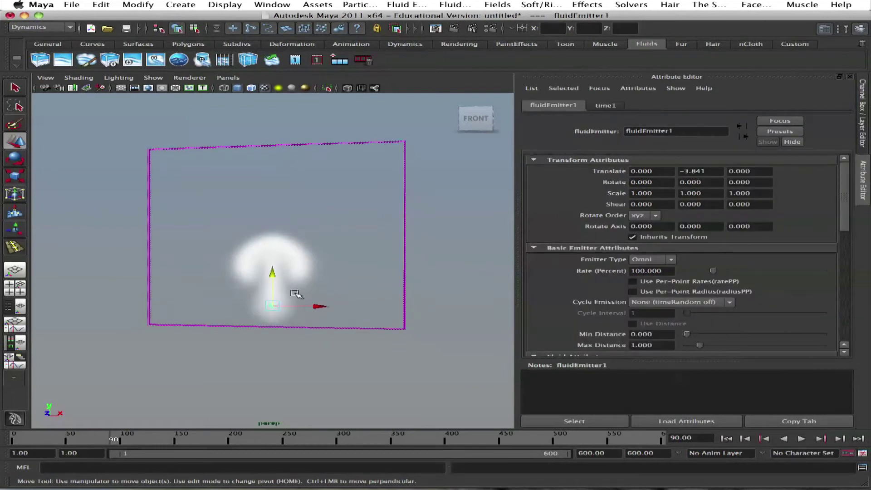
drag(283, 271, 274, 212)
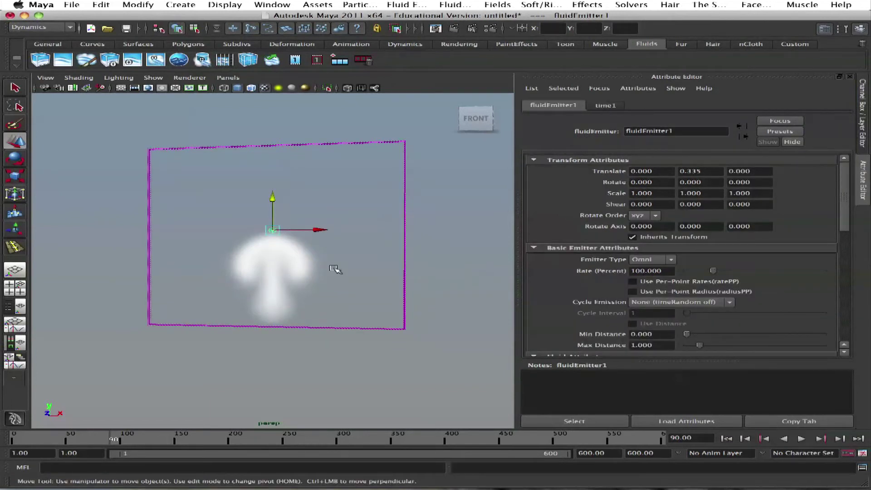
click(727, 439)
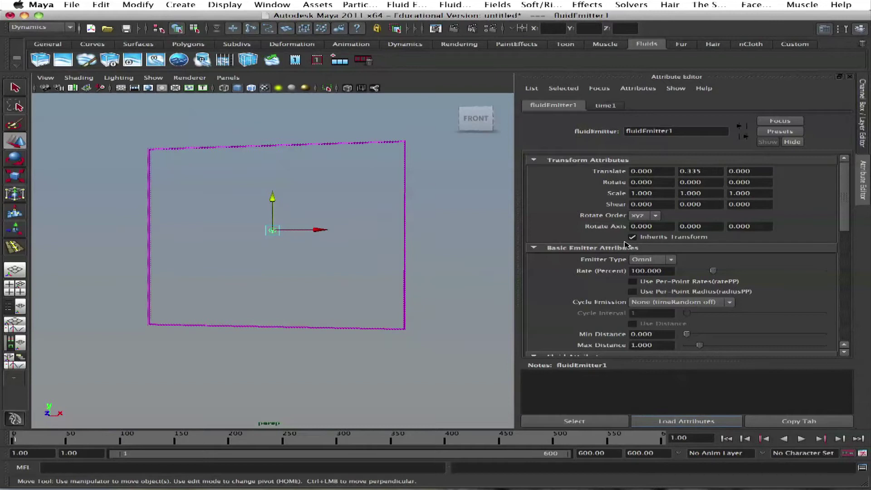
mouse_move(845, 224)
mouse_down()
mouse_move(847, 300)
mouse_move(854, 223)
mouse_up()
key(Up)
- Set Temperature back to Off(zero), test-play and rewind, then set Density Buoyancy to -0.4
scroll(846, 259, up, 5)
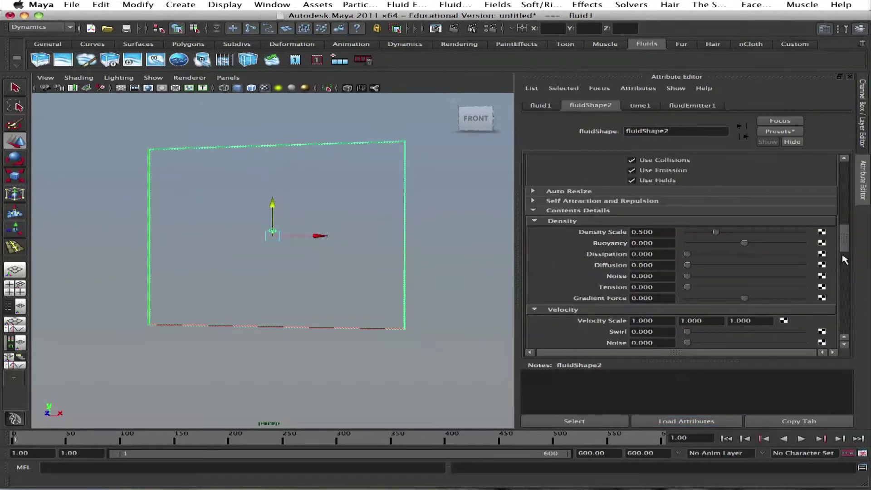
scroll(846, 246, up, 10)
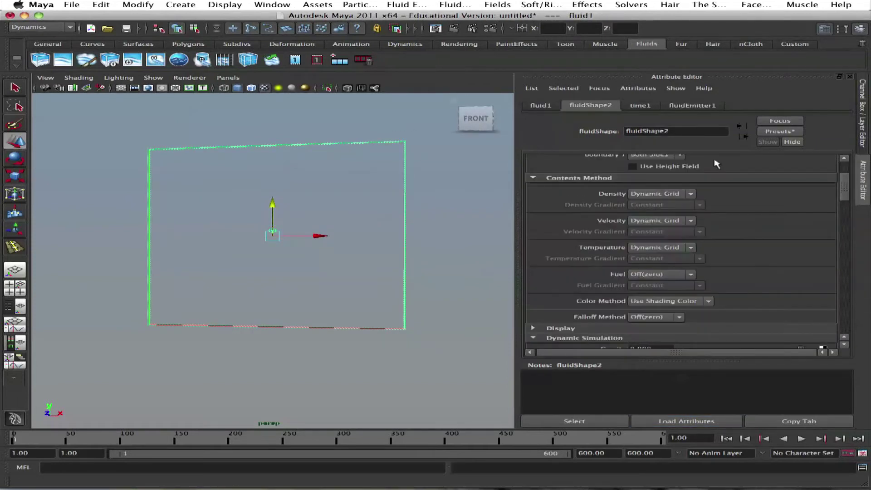
click(644, 248)
click(646, 253)
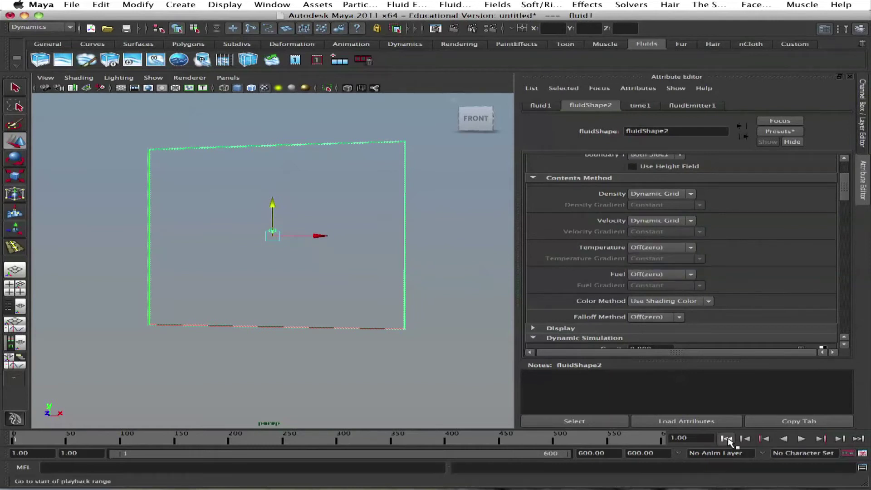
click(808, 442)
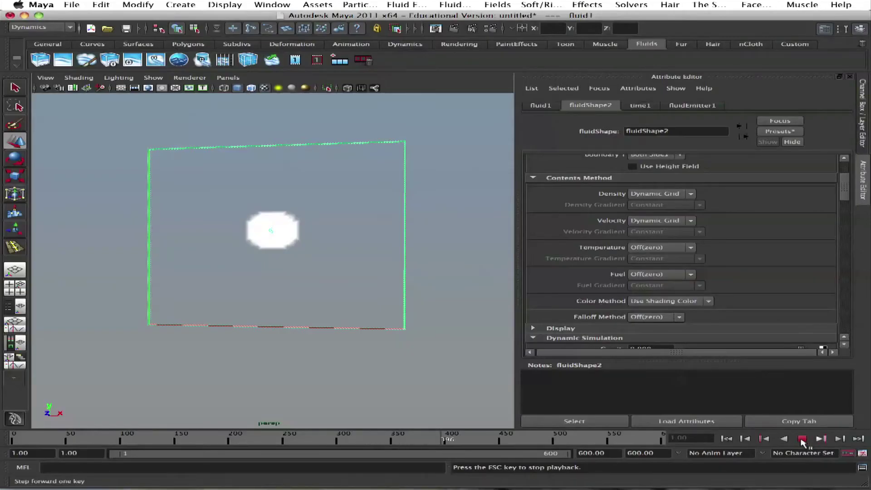
click(802, 439)
click(726, 439)
drag(843, 191, 831, 241)
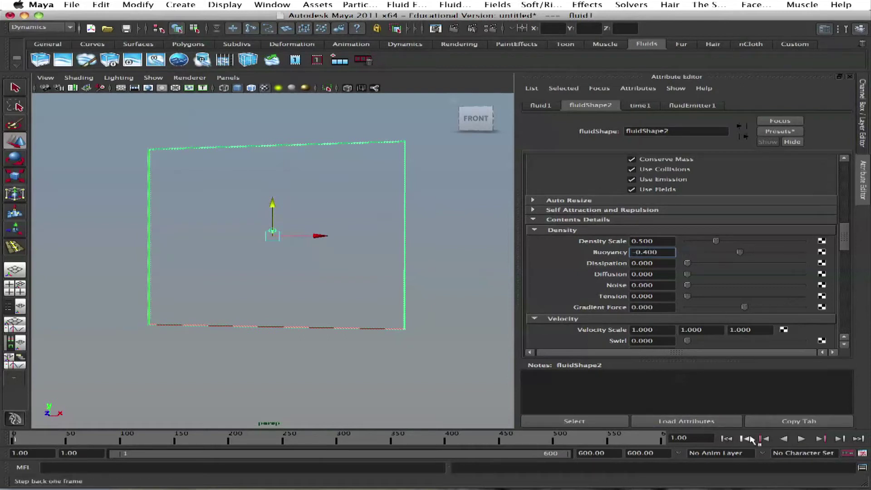
- Play the sinking plume, change Density Buoyancy to -0.1, and replay to frame 81
click(801, 438)
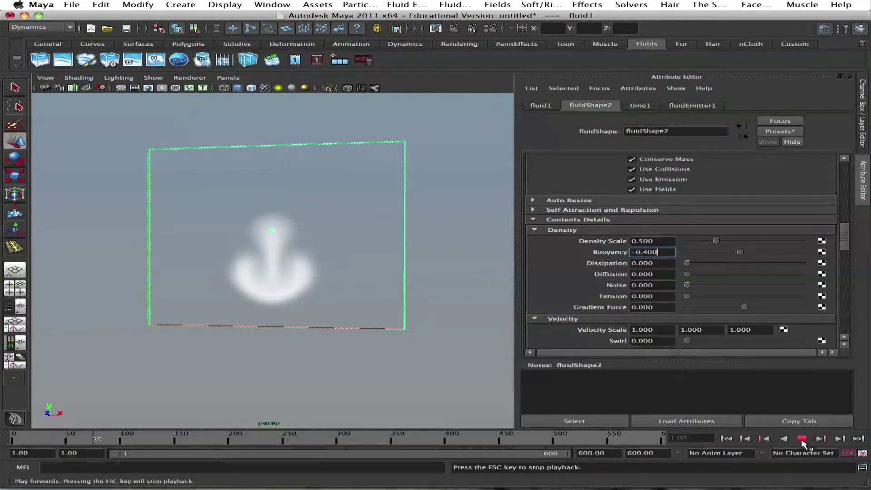
click(802, 438)
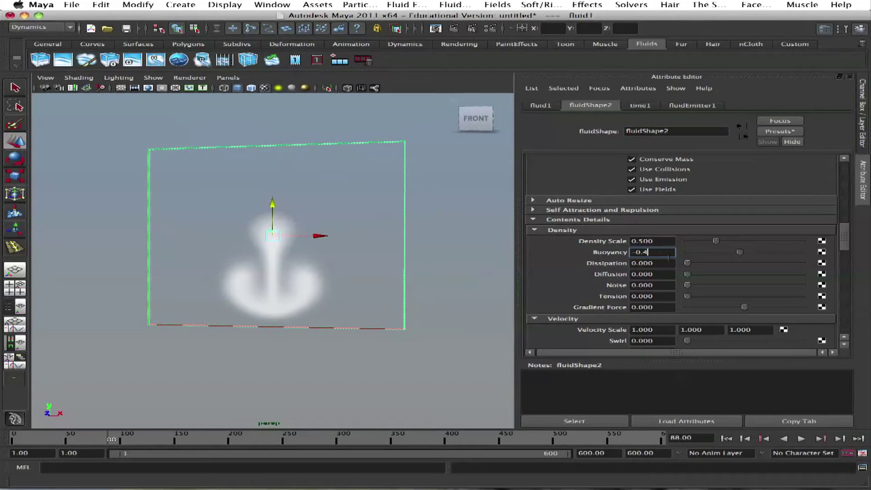
click(726, 439)
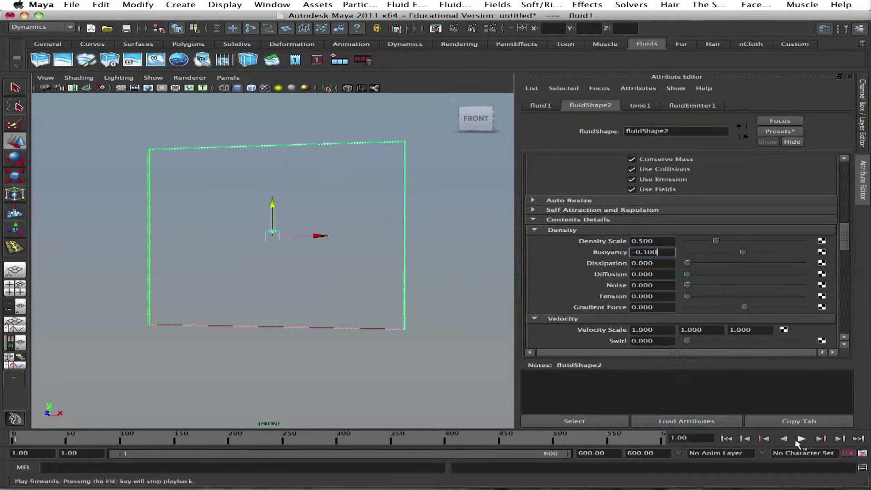
click(801, 439)
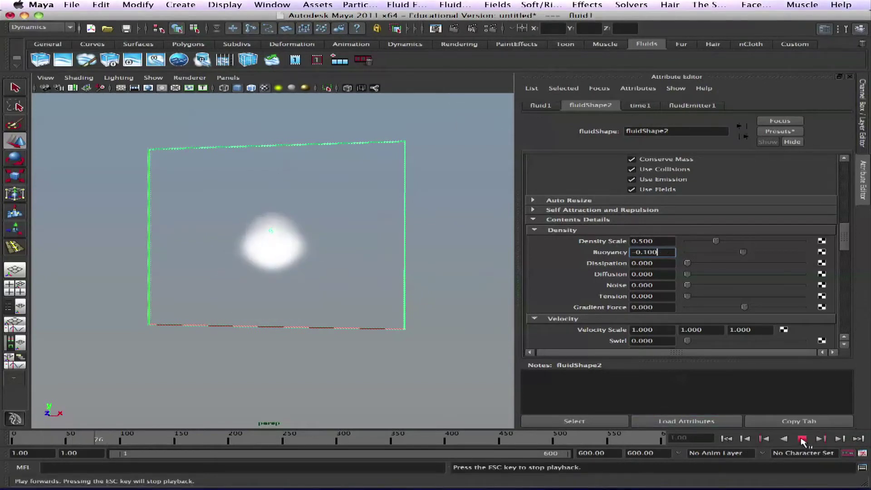
click(802, 438)
drag(844, 240, 846, 189)
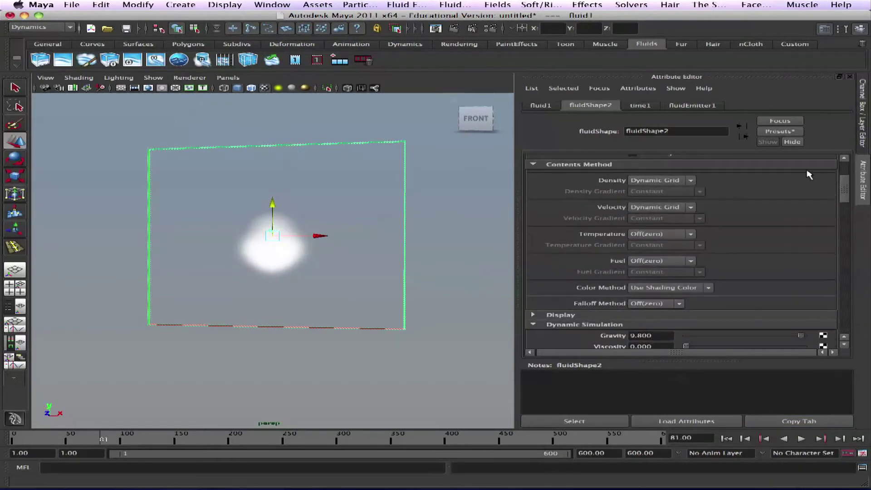
- Switch Temperature to Dynamic Grid again and replay the simulation from frame 1
click(648, 234)
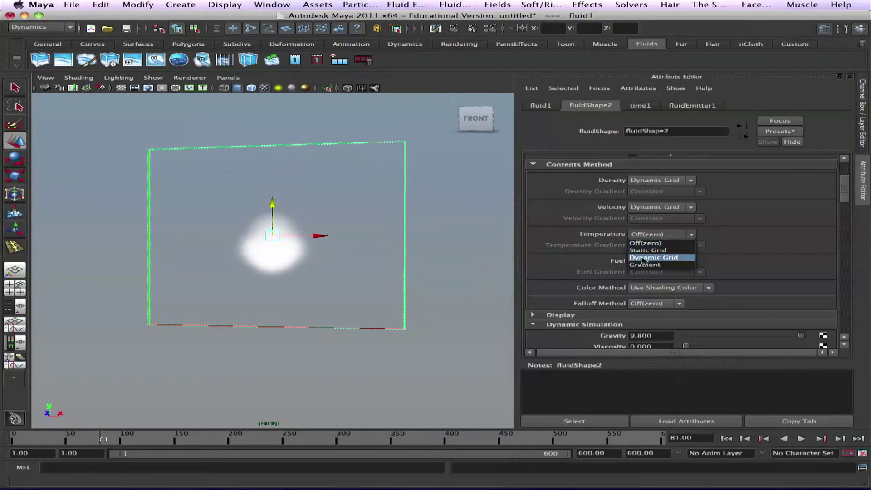
click(643, 259)
drag(848, 190, 844, 264)
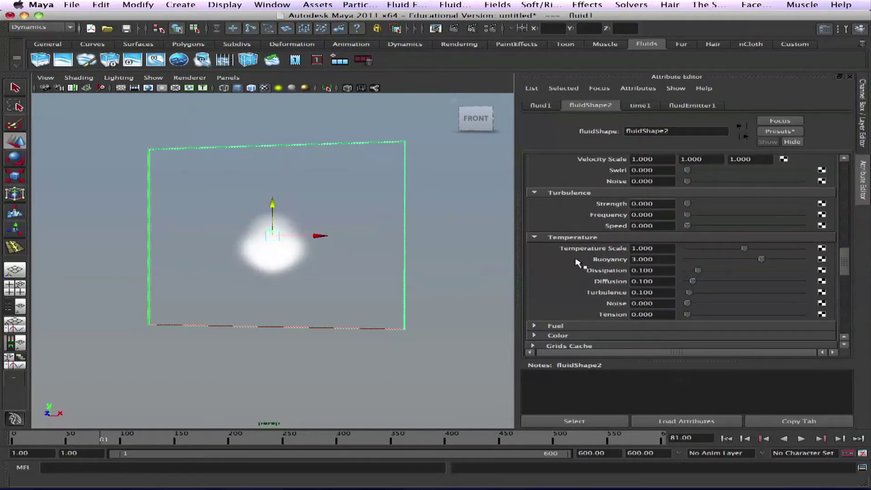
click(726, 439)
click(801, 438)
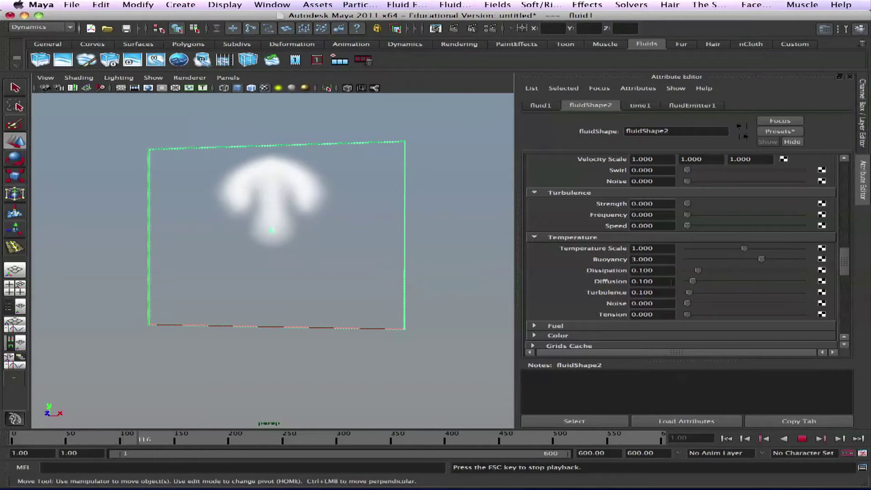
- Adjust temperature Dissipation, raise Diffusion to 1.432, and rewind the simulation
drag(699, 272, 846, 280)
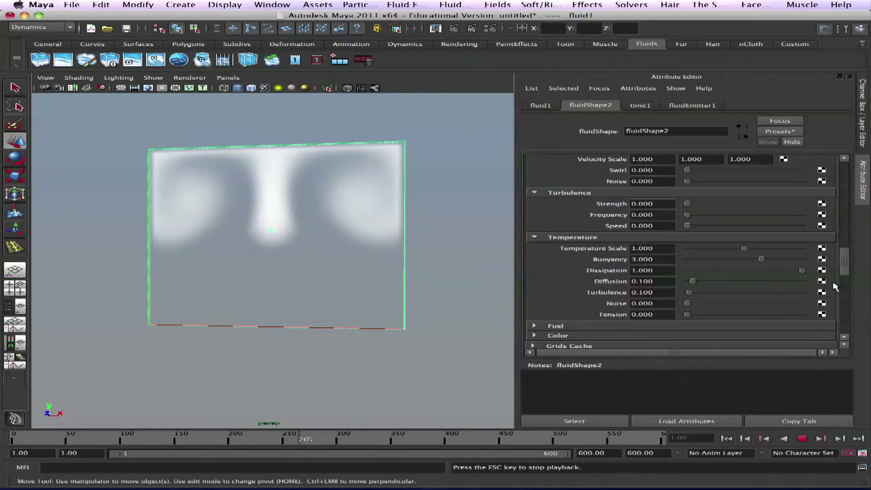
drag(685, 281, 769, 287)
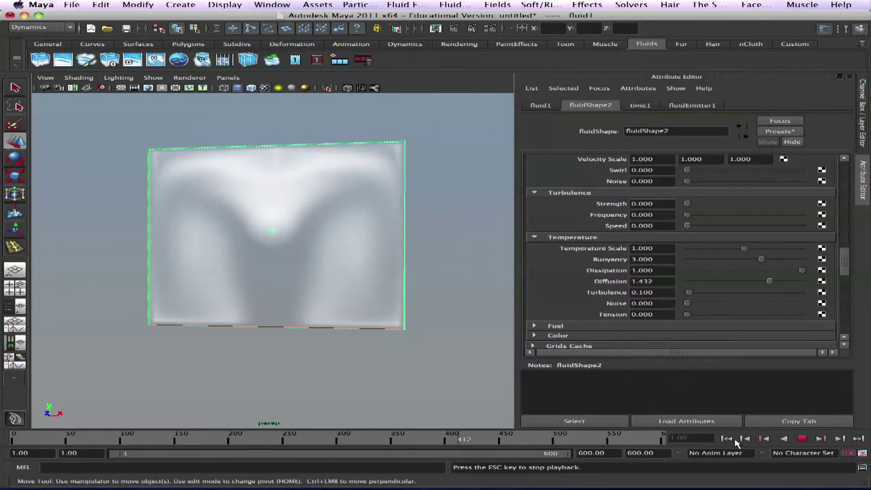
key(alt+shift+v)
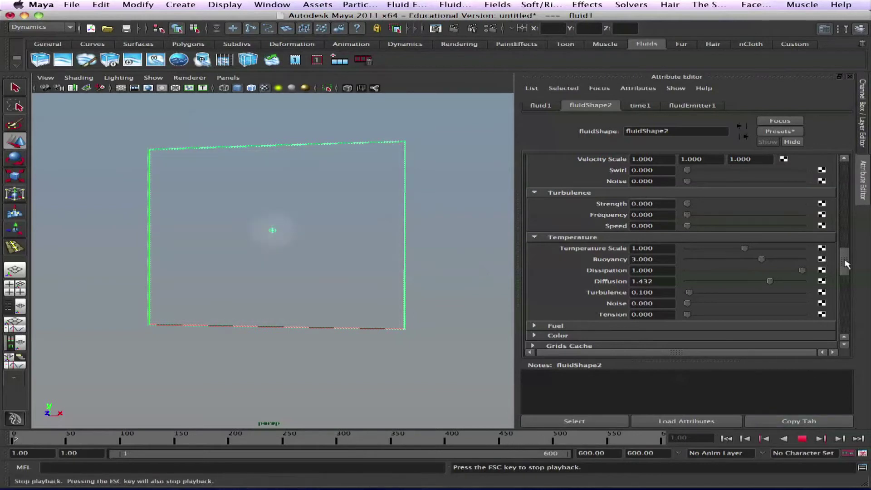
scroll(753, 298, down, 1)
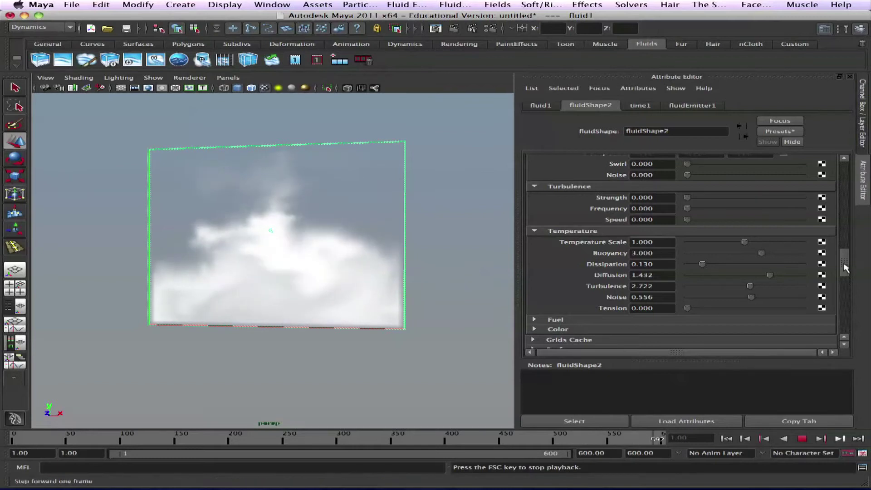
- Stop playback at frame 70 and expand the Fuel and Color sections
scroll(818, 297, down, 3)
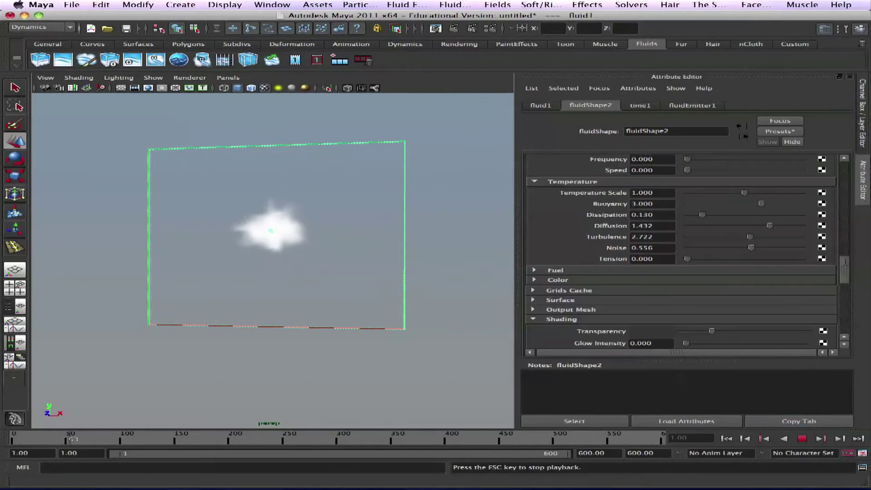
key(Escape)
scroll(583, 271, down, 1)
click(573, 252)
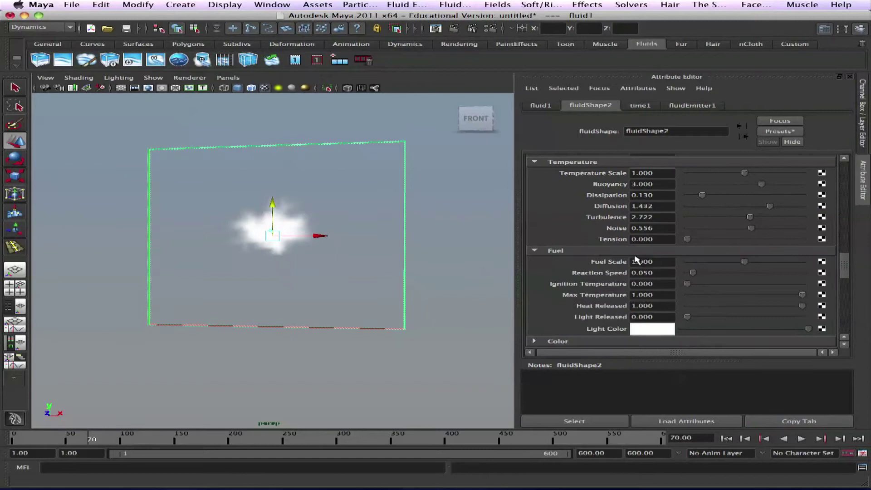
scroll(845, 276, down, 3)
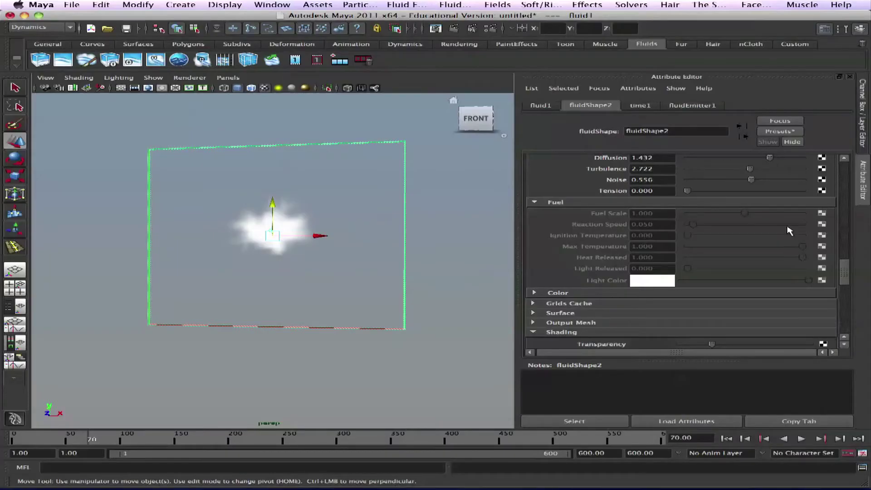
mouse_move(844, 267)
mouse_down()
mouse_move(844, 213)
mouse_move(844, 286)
mouse_up()
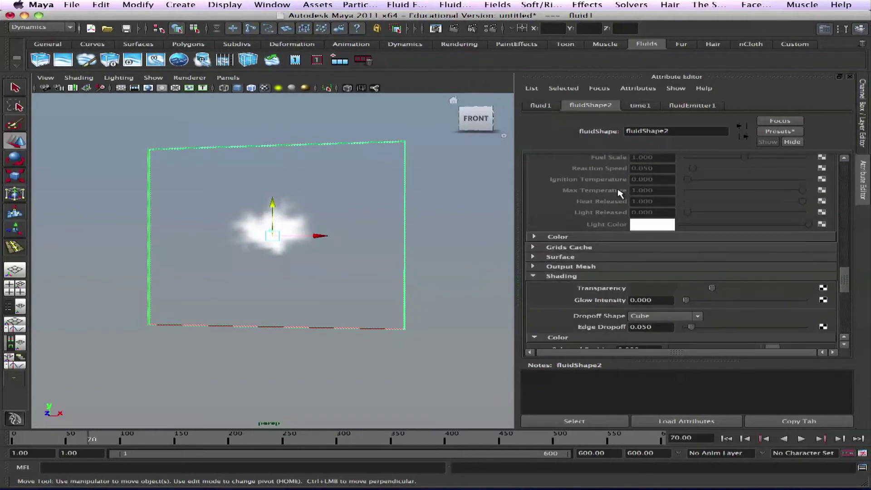
click(684, 237)
- Return to Contents Method and set Temperature to Off(zero)
drag(843, 278, 844, 184)
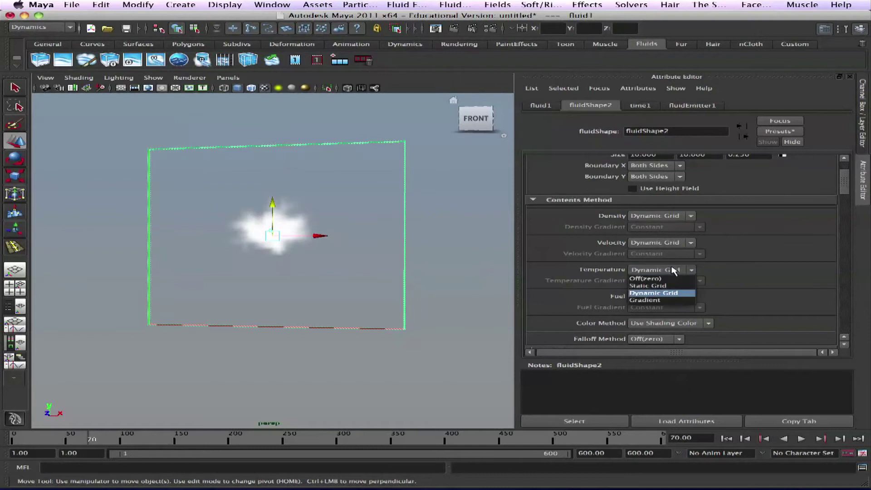
drag(844, 189, 844, 277)
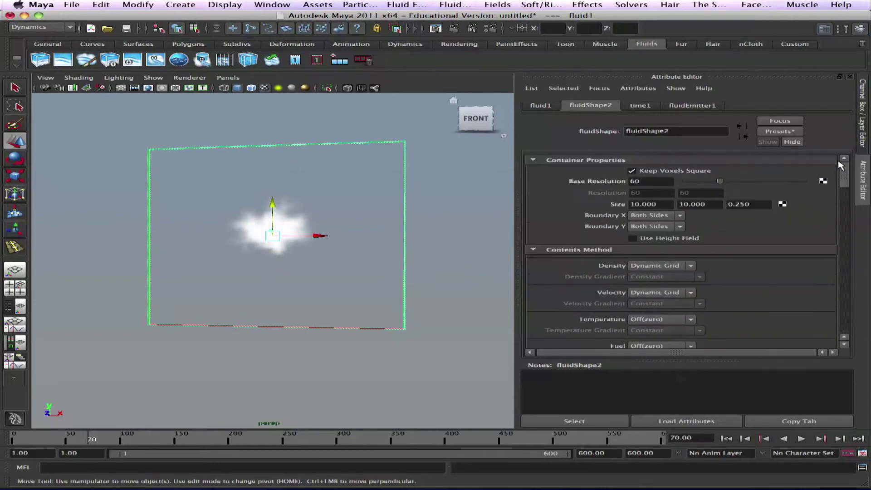
drag(845, 253, 845, 281)
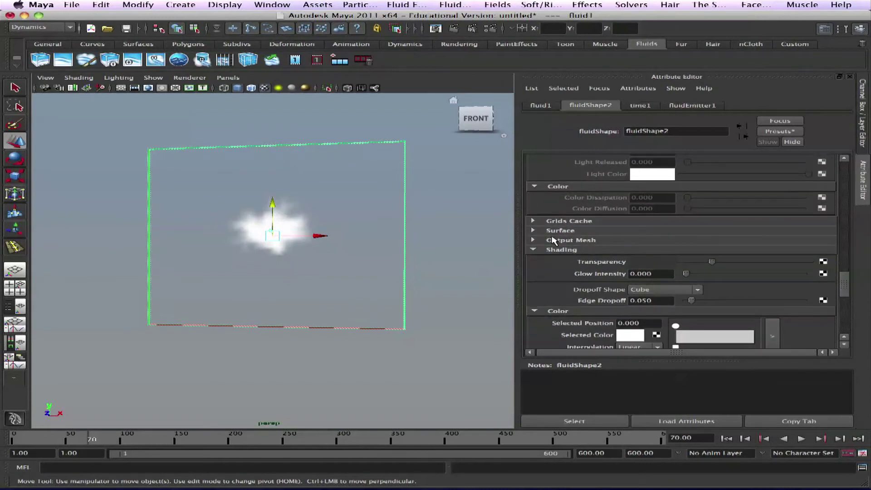
drag(845, 281, 846, 298)
click(710, 250)
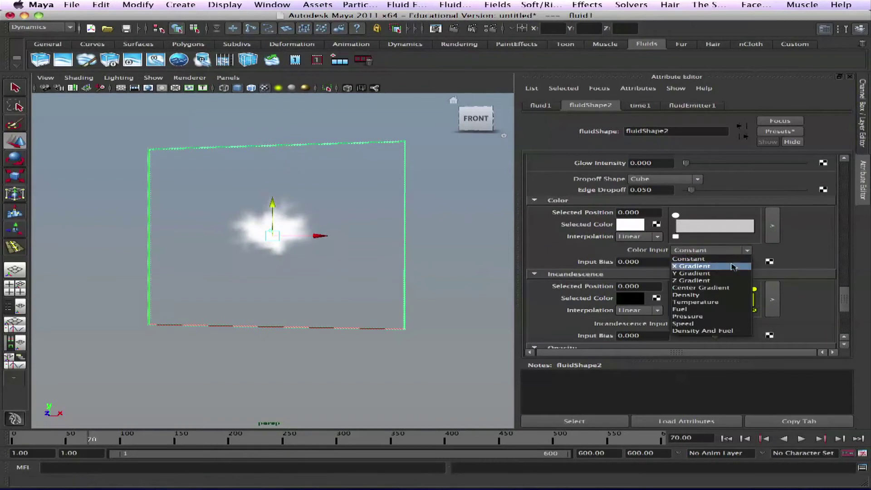
click(732, 295)
drag(845, 300, 846, 335)
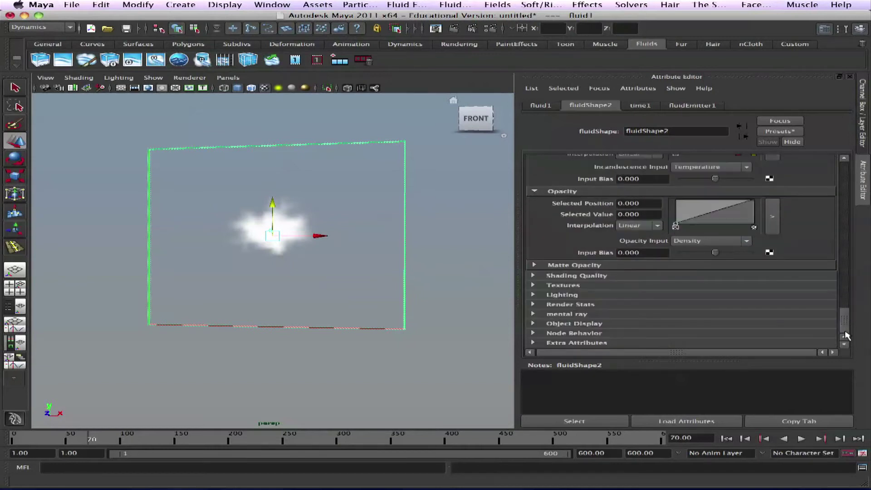
drag(844, 324, 853, 228)
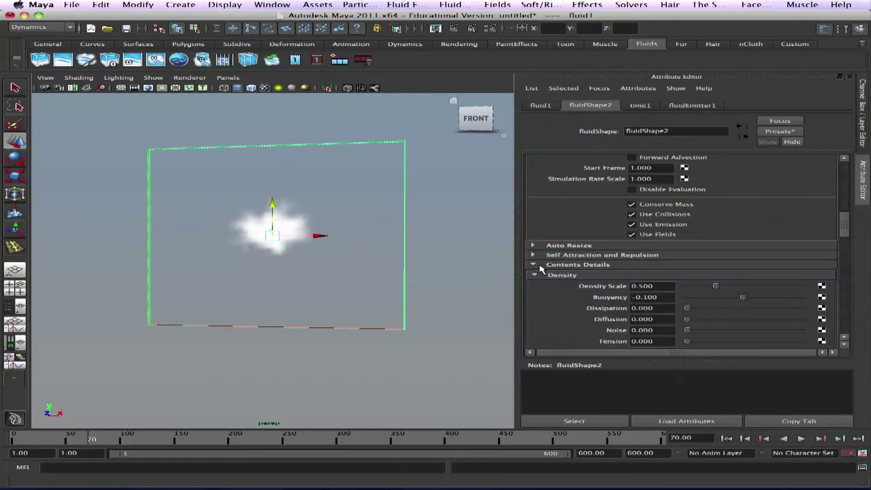
mouse_move(844, 225)
mouse_down()
mouse_move(849, 174)
mouse_move(844, 274)
mouse_move(822, 300)
mouse_up()
click(708, 289)
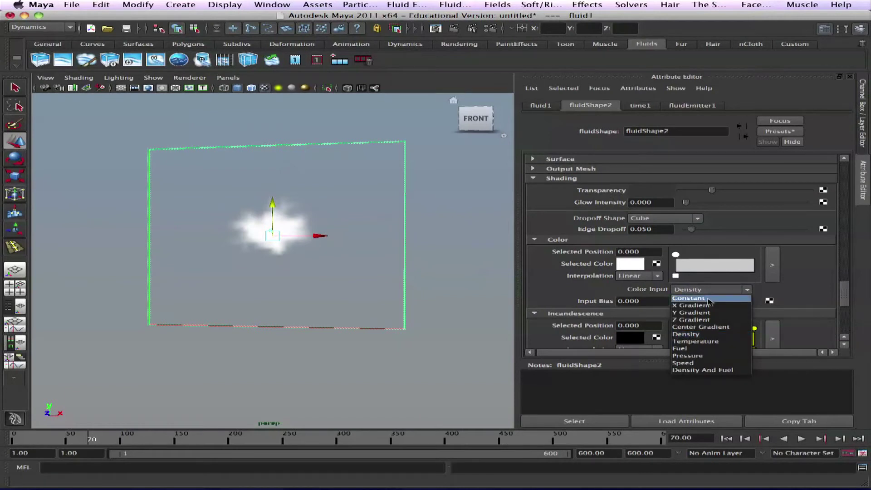
click(707, 298)
mouse_move(838, 297)
mouse_down()
mouse_move(845, 271)
mouse_move(847, 330)
mouse_up()
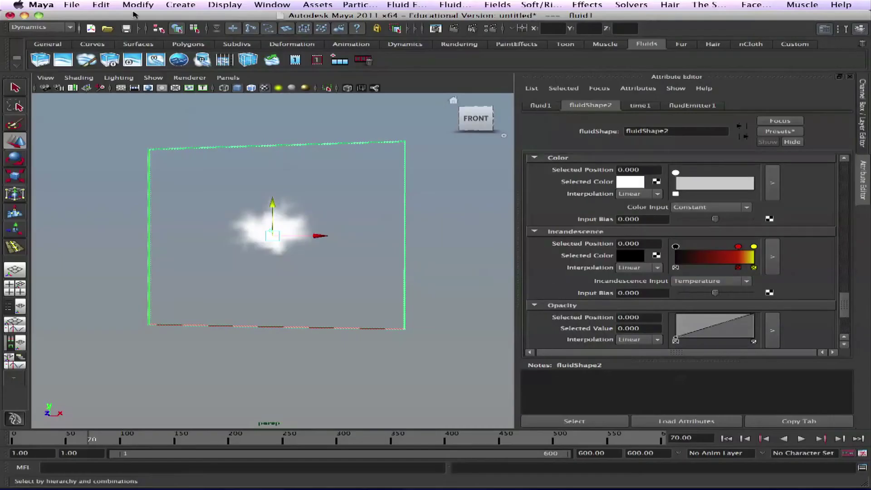
- Open Color.mb from Fluids/Fluids1IntroProject_Files/scenes, discarding the current scene
click(72, 5)
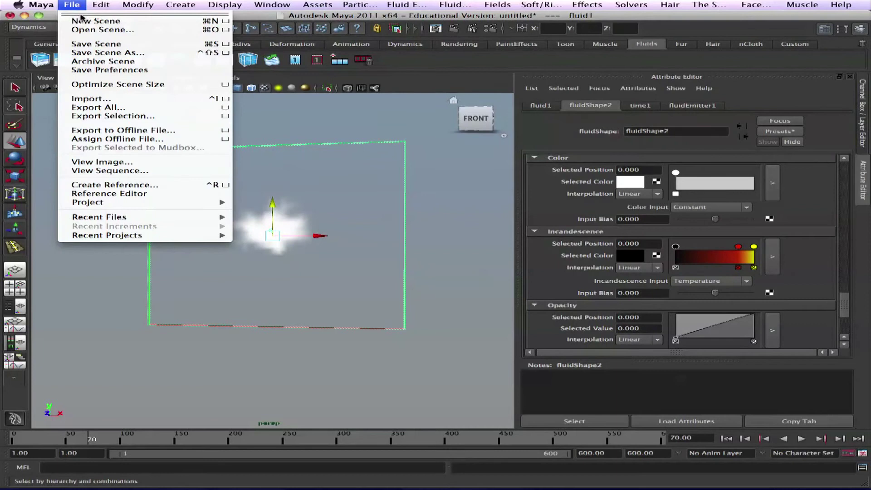
click(87, 30)
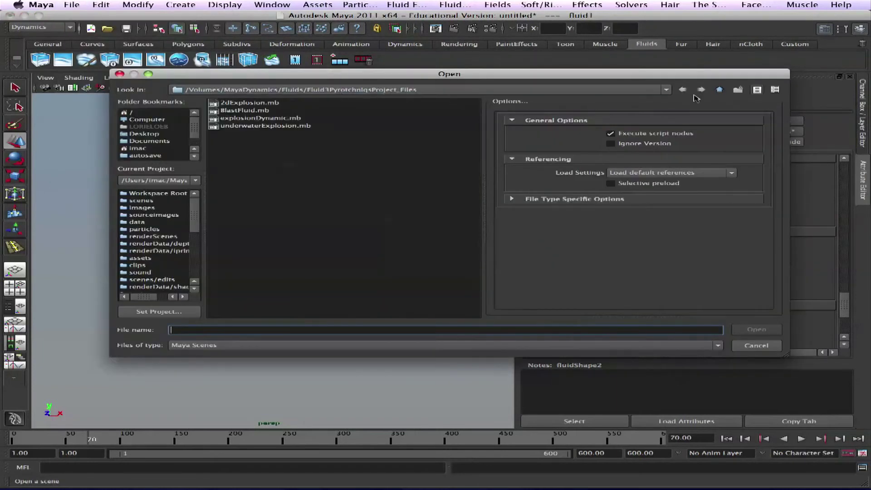
click(719, 91)
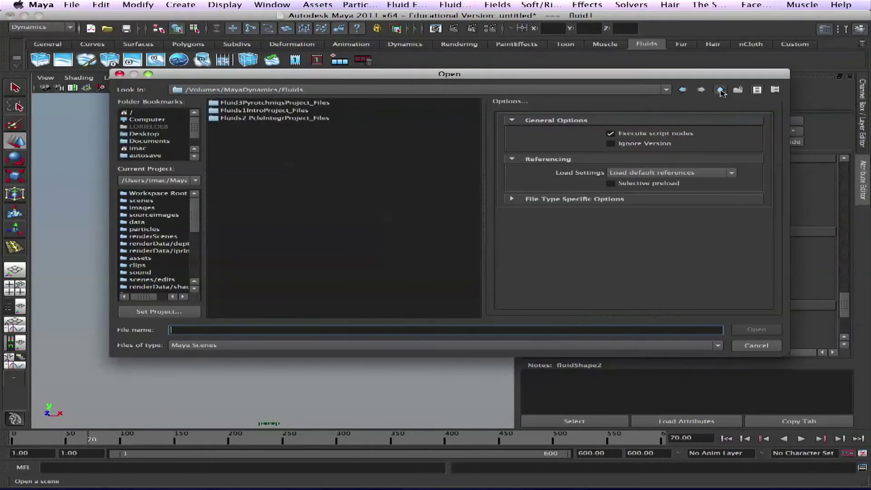
click(720, 90)
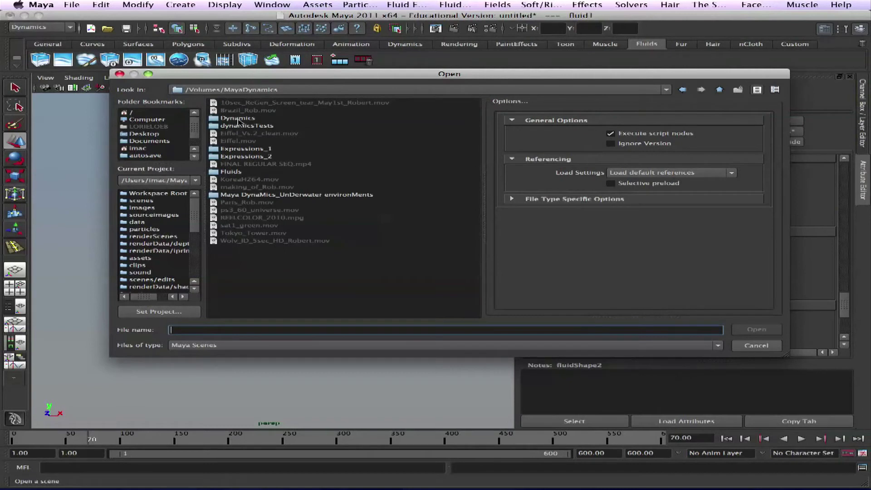
double_click(230, 171)
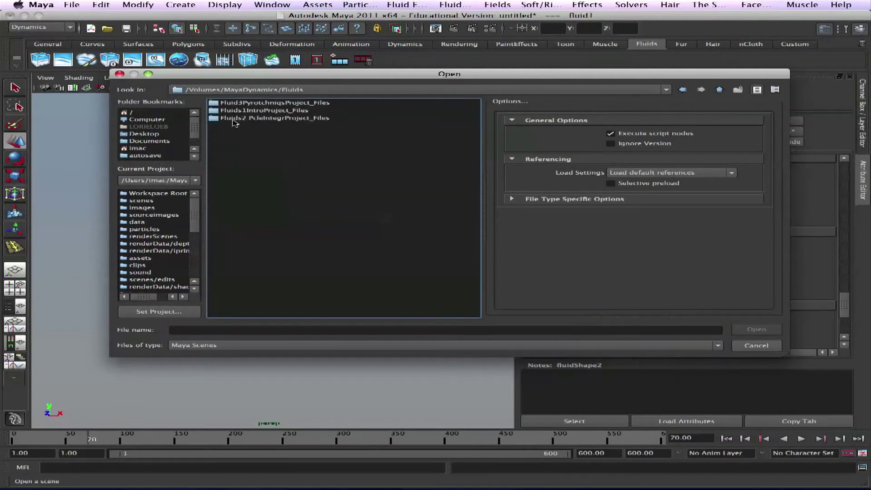
double_click(237, 110)
double_click(231, 172)
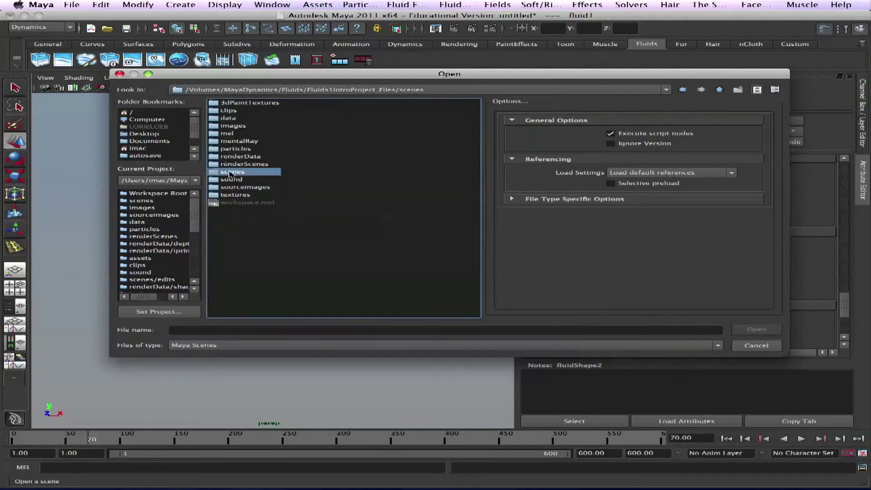
click(235, 127)
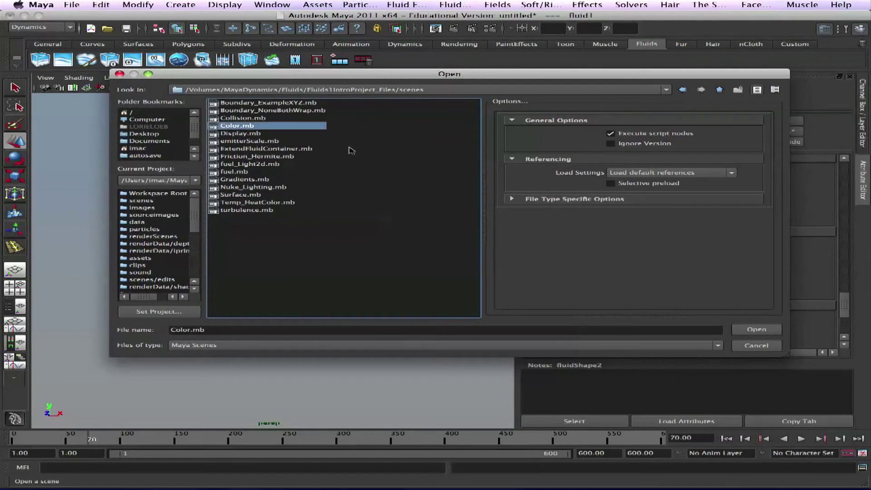
click(741, 331)
click(458, 262)
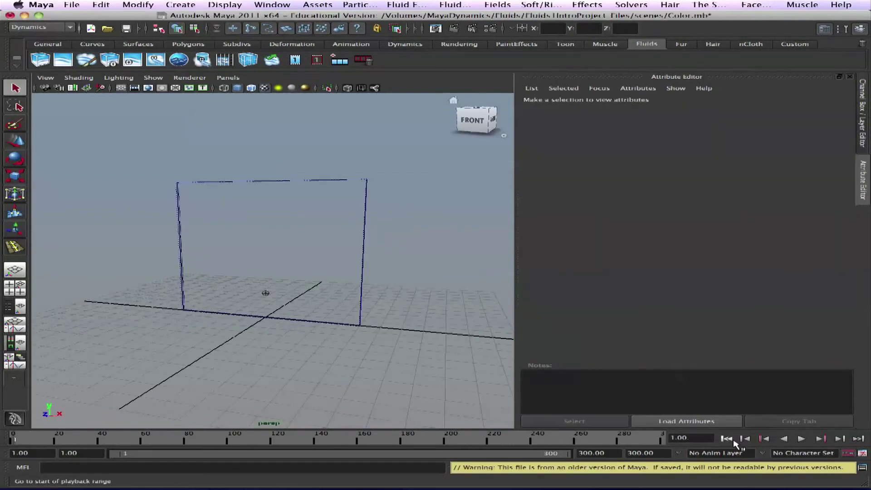
- Play the Color scene to frame 244 and inspect fluidEmitter1's Fluid Color settings
click(801, 438)
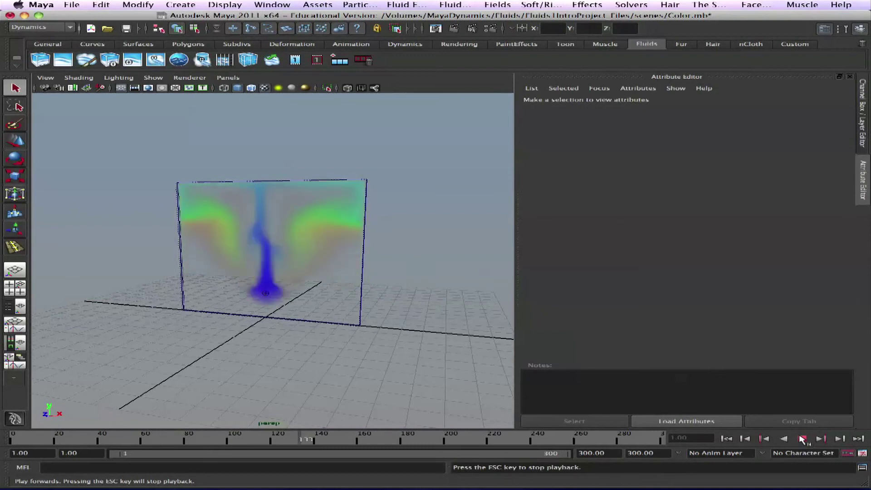
click(801, 439)
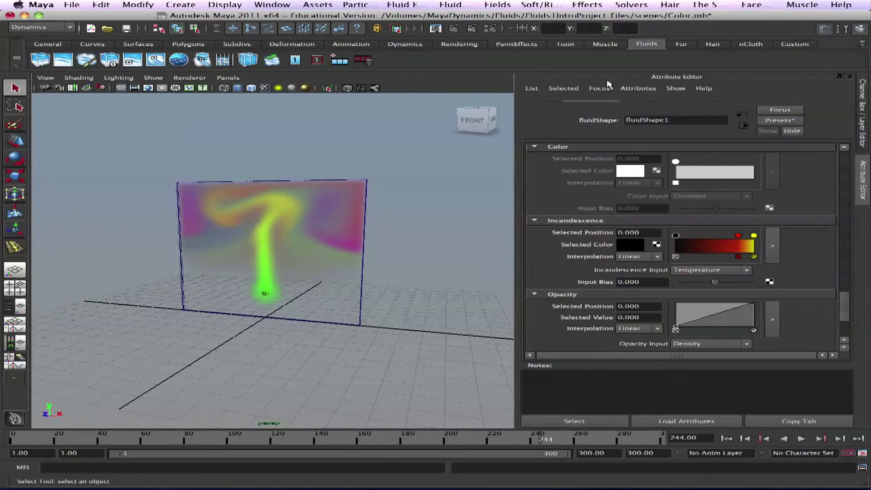
click(258, 293)
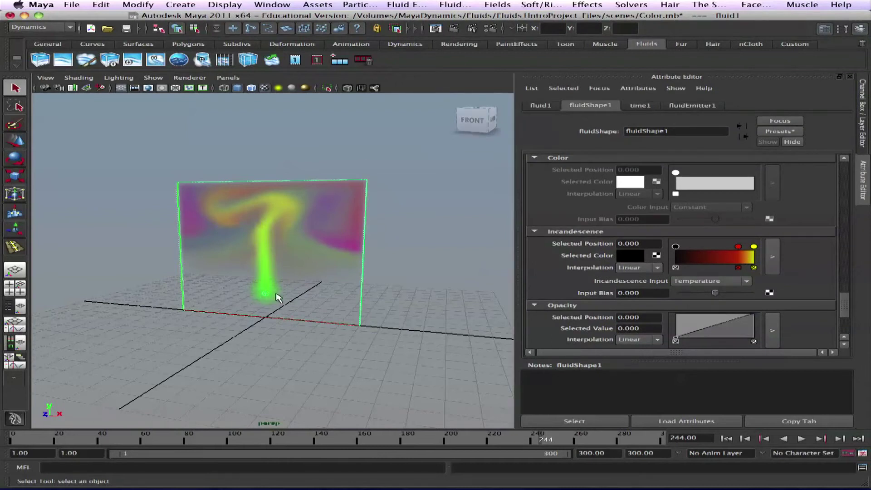
click(680, 105)
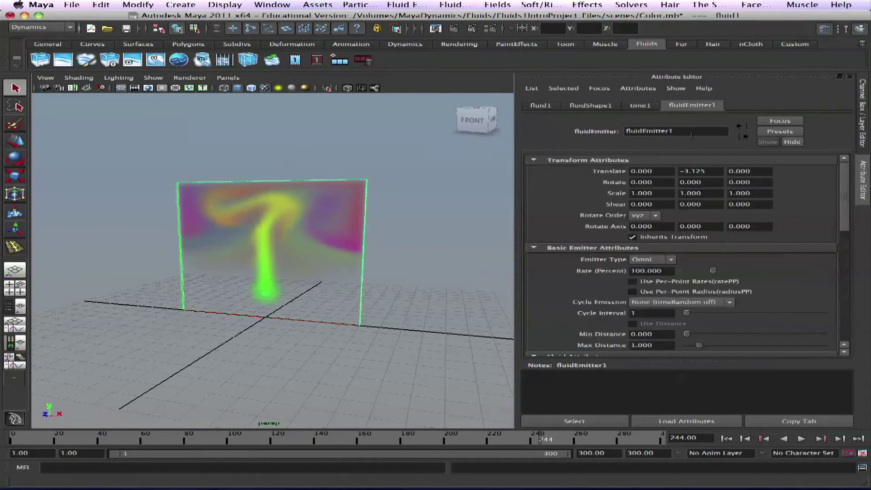
drag(842, 210, 844, 262)
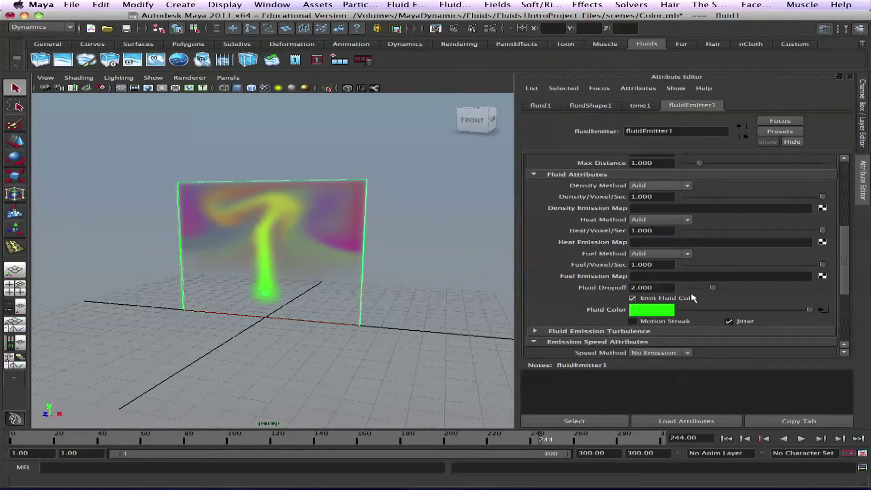
click(373, 249)
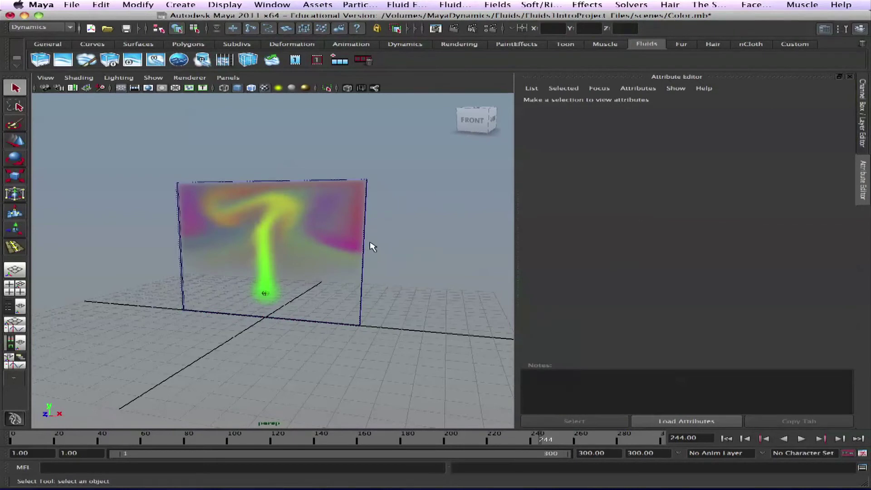
- Review the emitter's particleColorR animation keys, then deselect and rewind to frame 1
click(263, 293)
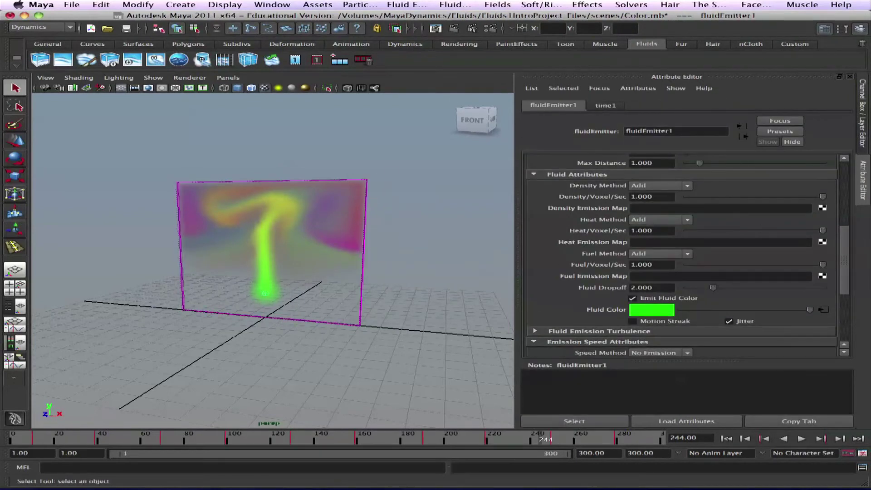
scroll(840, 250, down, 3)
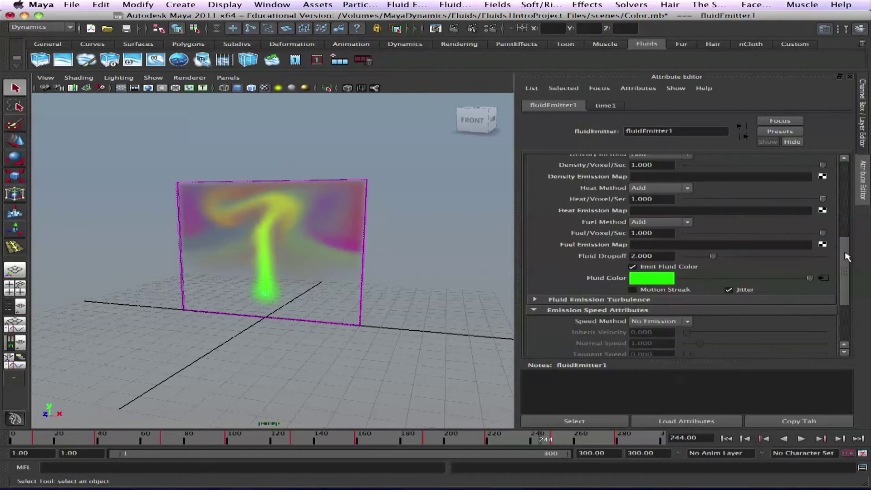
scroll(840, 272, up, 3)
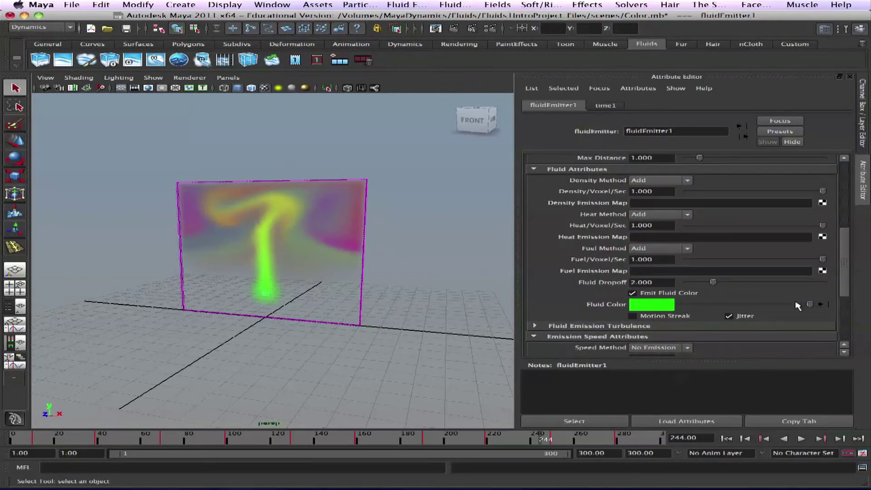
click(823, 308)
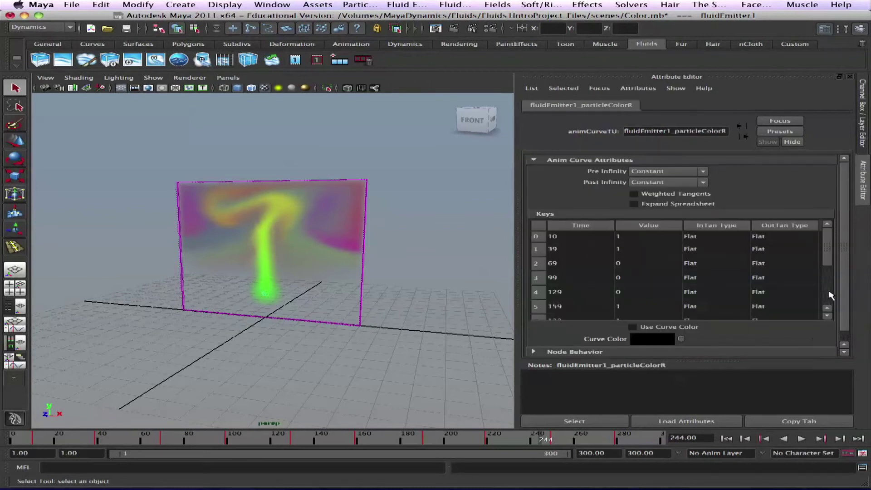
scroll(830, 295, down, 2)
scroll(830, 295, up, 2)
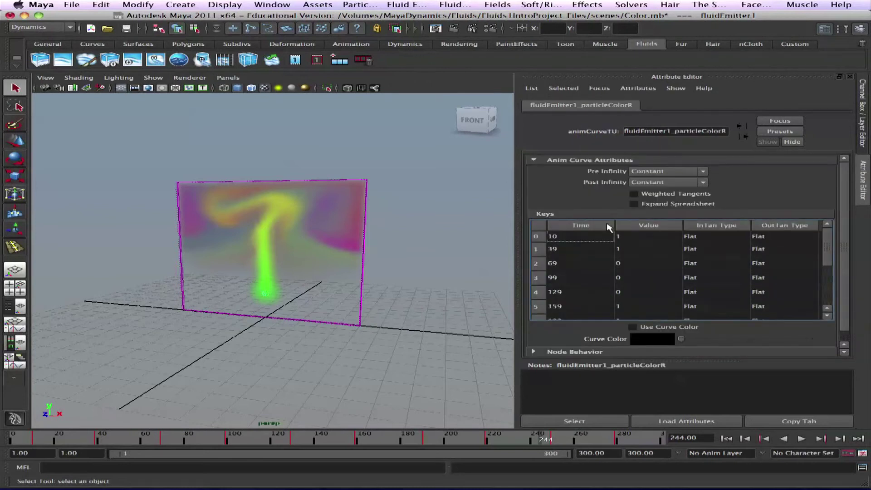
drag(826, 248, 835, 295)
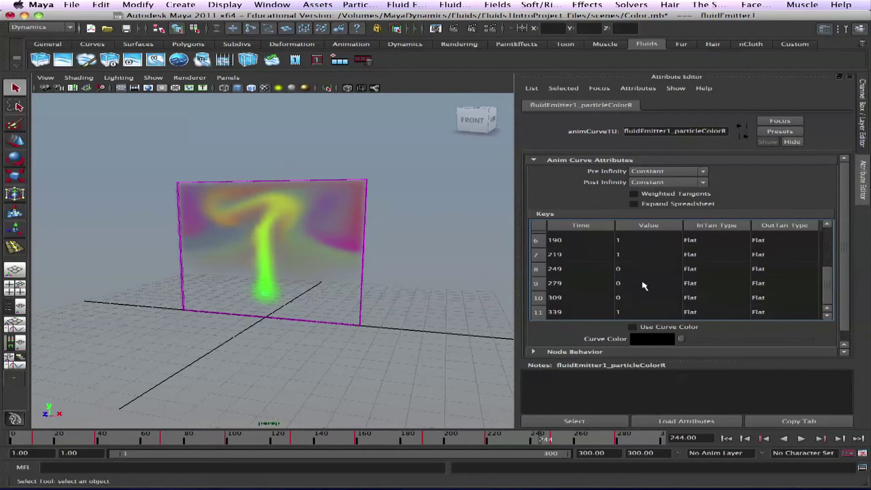
click(431, 234)
click(725, 438)
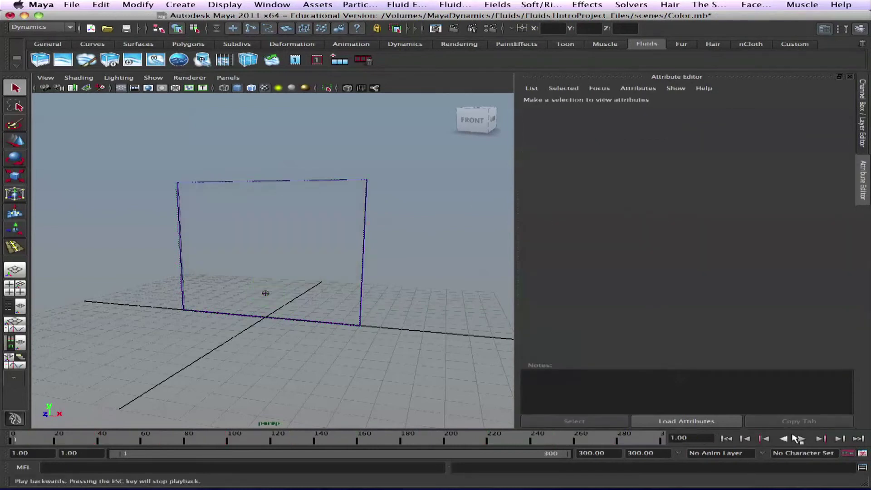
- Play the simulation from the start, then rewind it to frame 1
click(801, 439)
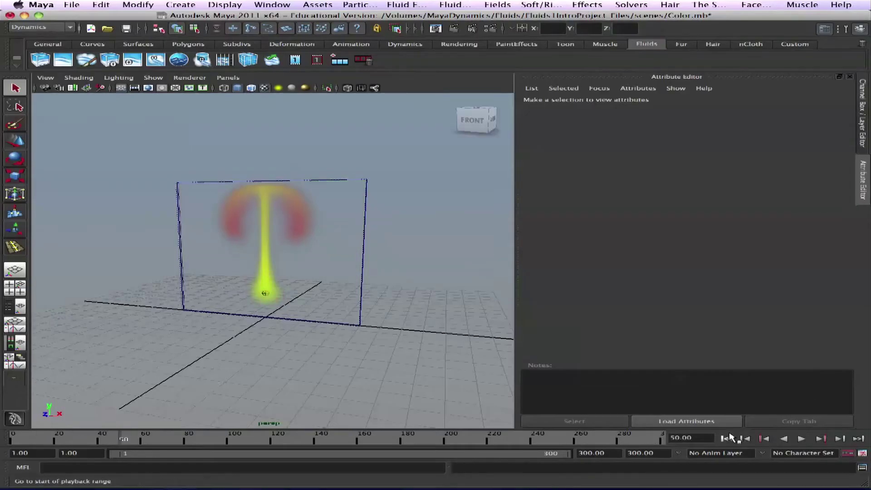
click(726, 438)
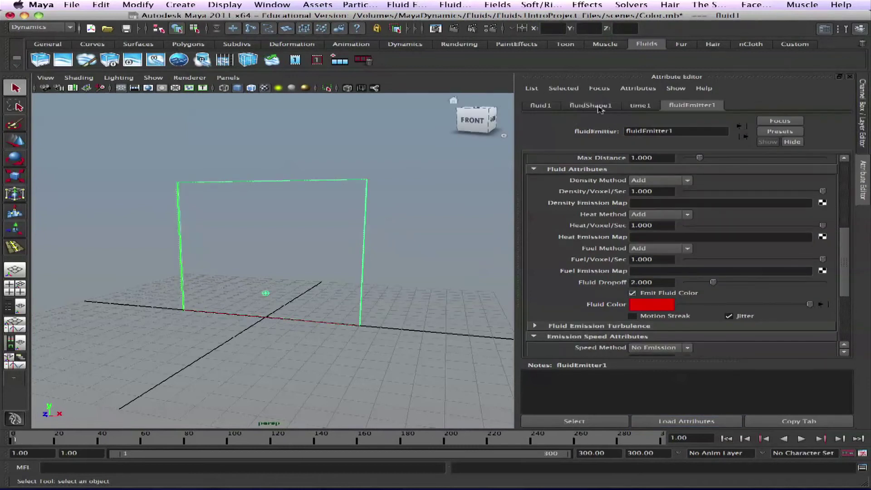
- Play the simulation to frame 112, then replay it from frame 1
scroll(843, 290, up, 6)
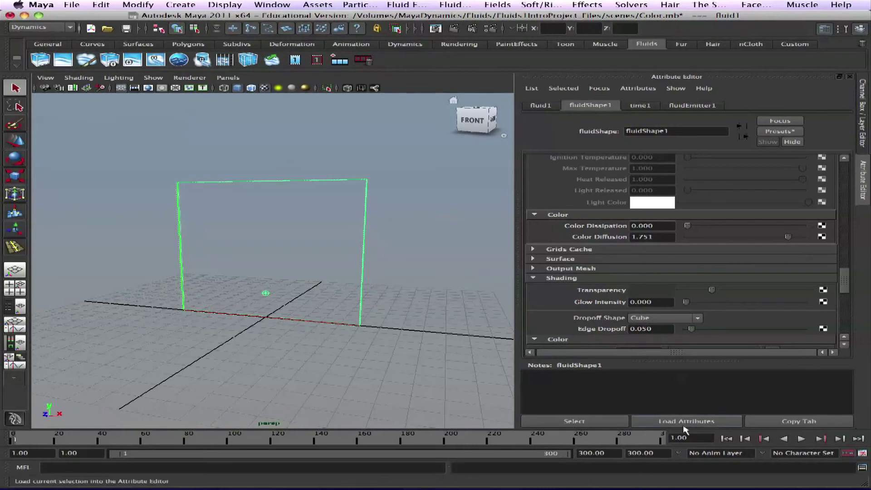
click(801, 438)
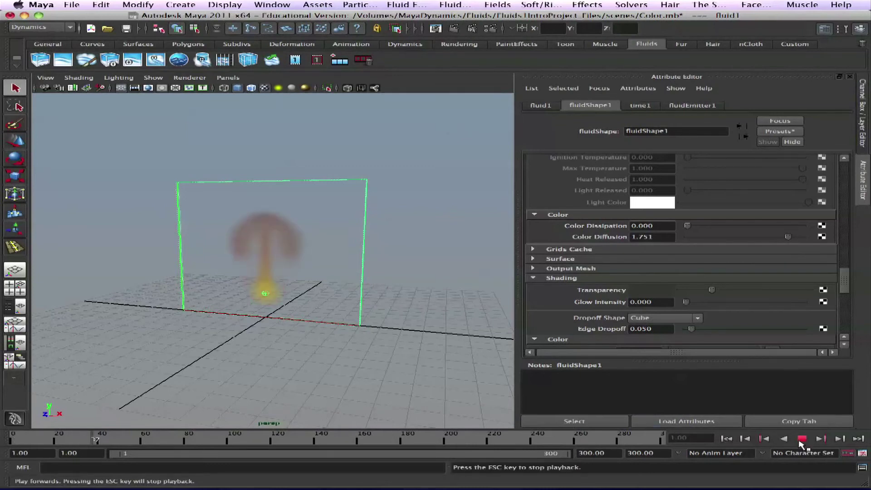
click(801, 438)
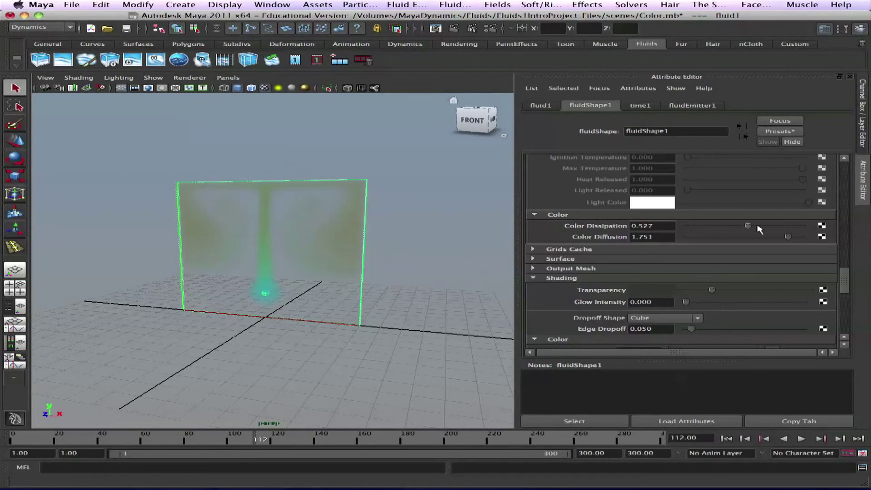
click(726, 439)
click(800, 438)
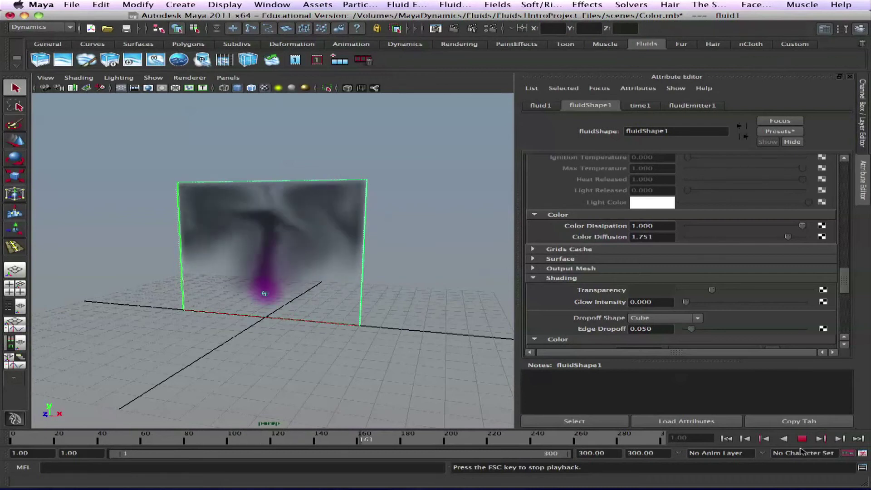
- Lower Color Diffusion to 0.036, stop at frame 217, and start a new scene
click(691, 238)
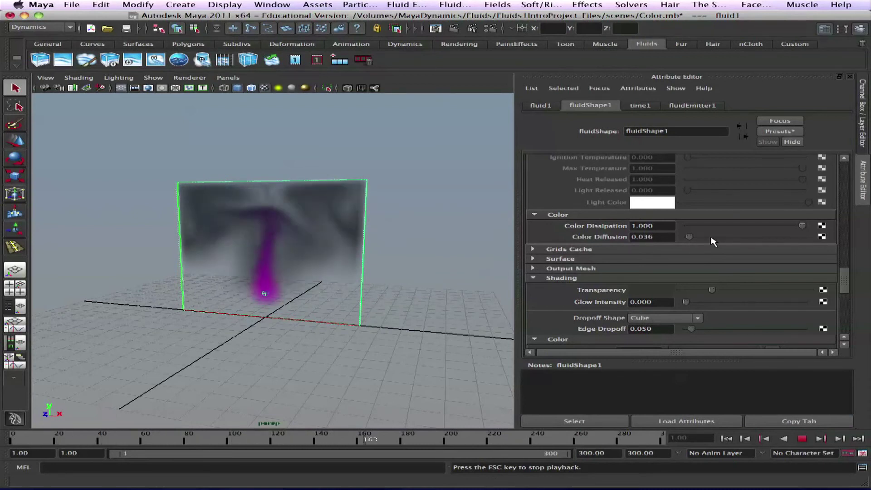
key(Escape)
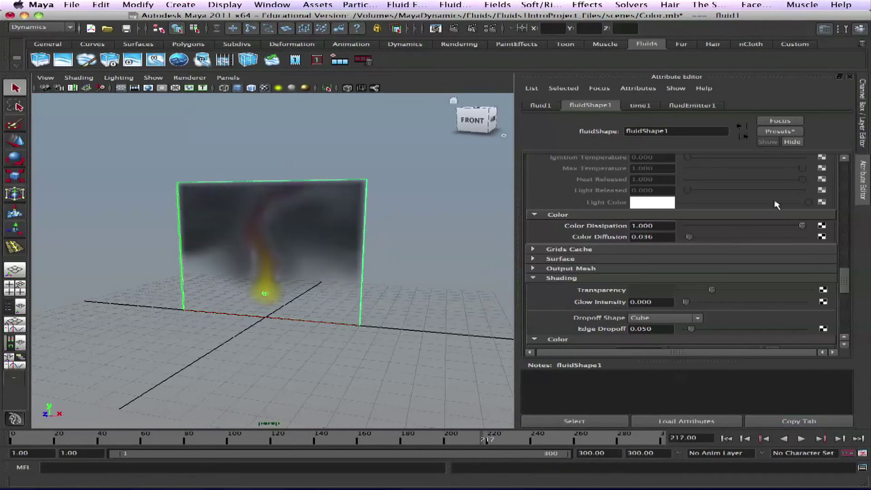
click(357, 135)
key(super+n)
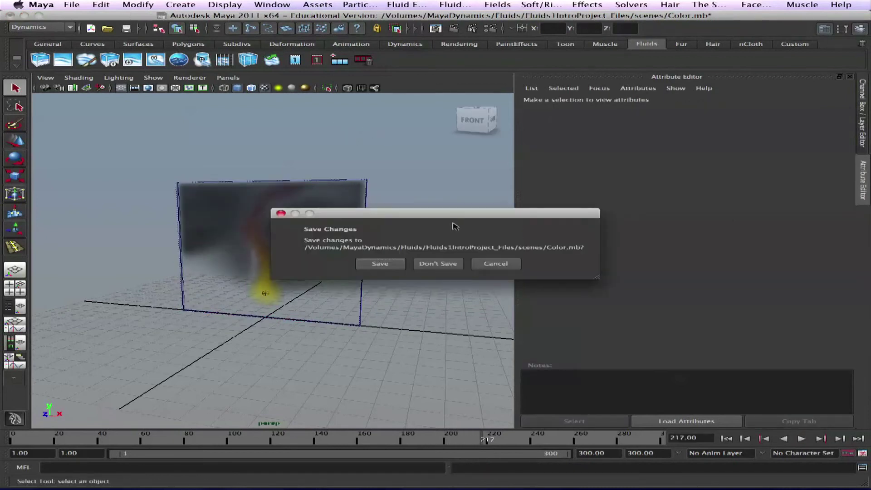
- Discard changes, create a 3D fluid container with emitter, and extend the timeline to 600 frames
click(438, 263)
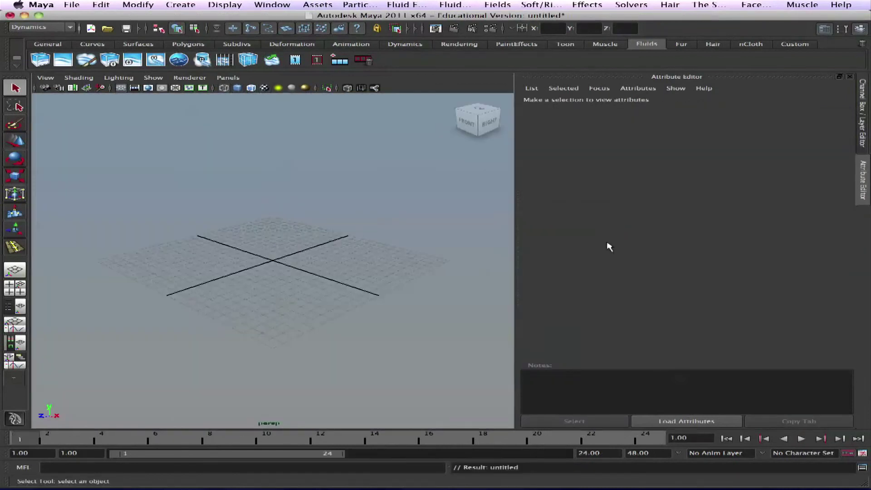
click(109, 59)
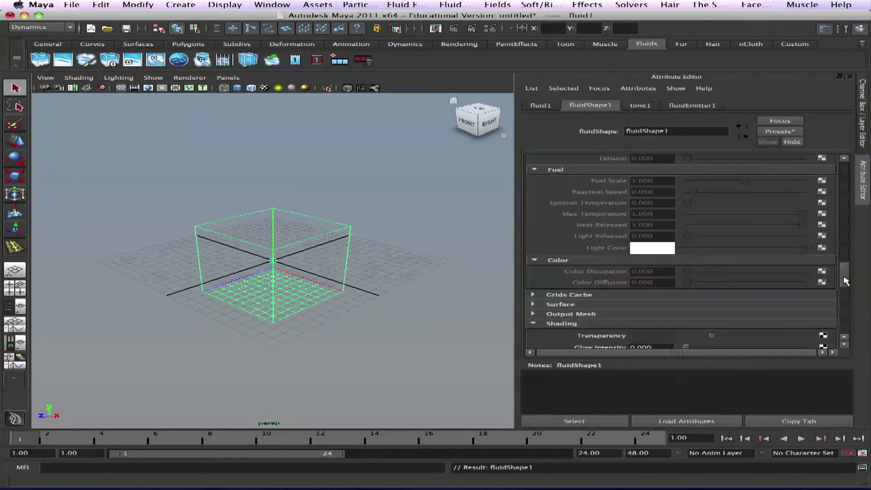
mouse_move(846, 282)
mouse_down()
mouse_move(847, 302)
mouse_move(845, 287)
mouse_up()
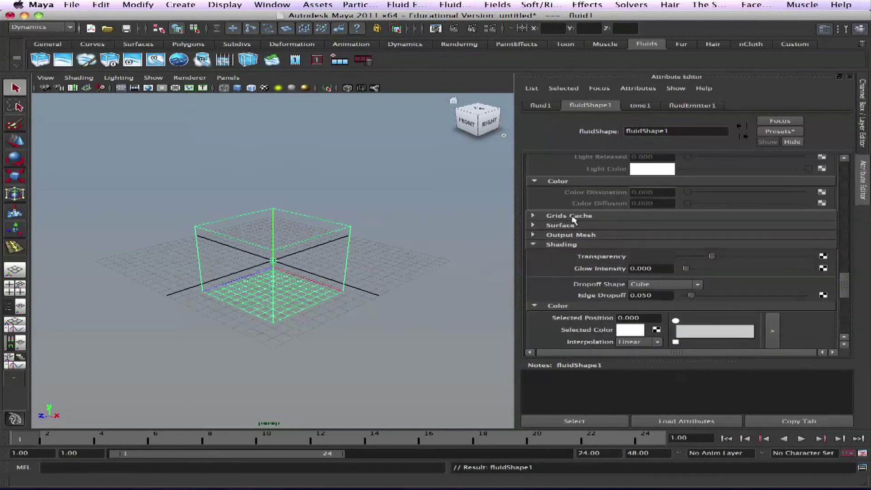
click(800, 438)
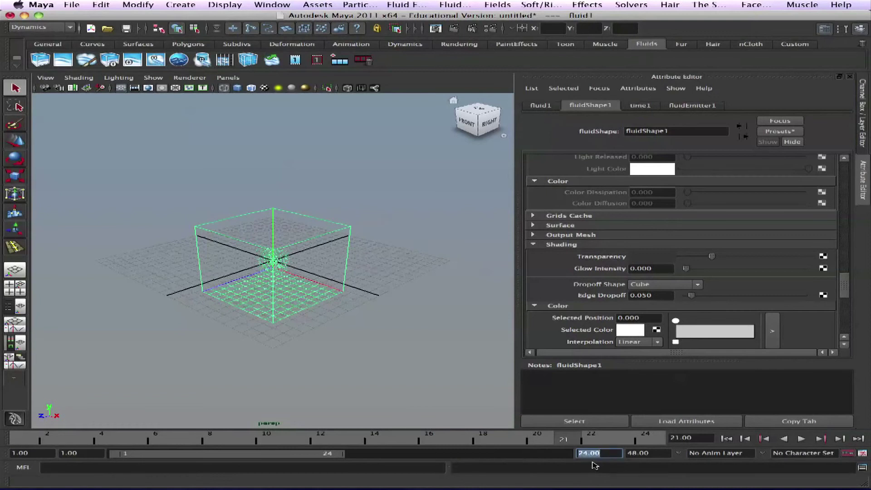
key(Return)
click(800, 438)
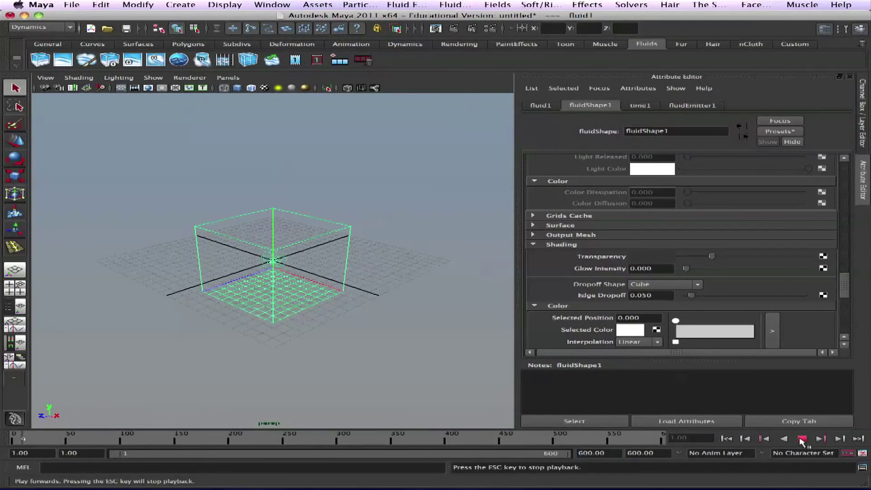
click(801, 439)
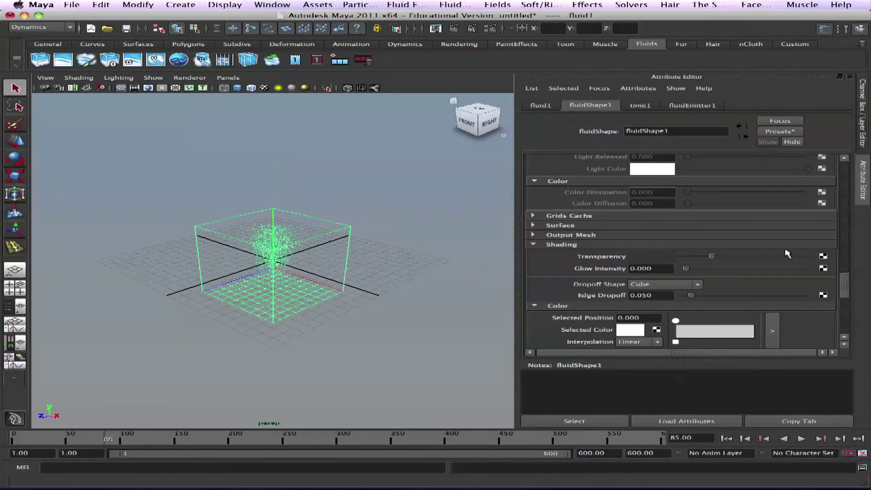
- Expand the fluid's Surface settings and switch it to Surface Render
click(535, 245)
scroll(845, 307, up, 2)
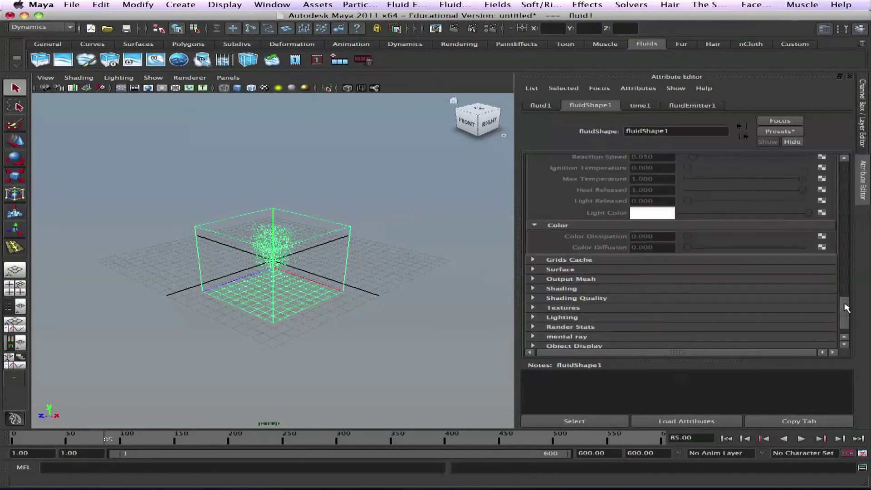
click(554, 263)
click(551, 263)
click(553, 272)
scroll(843, 296, down, 4)
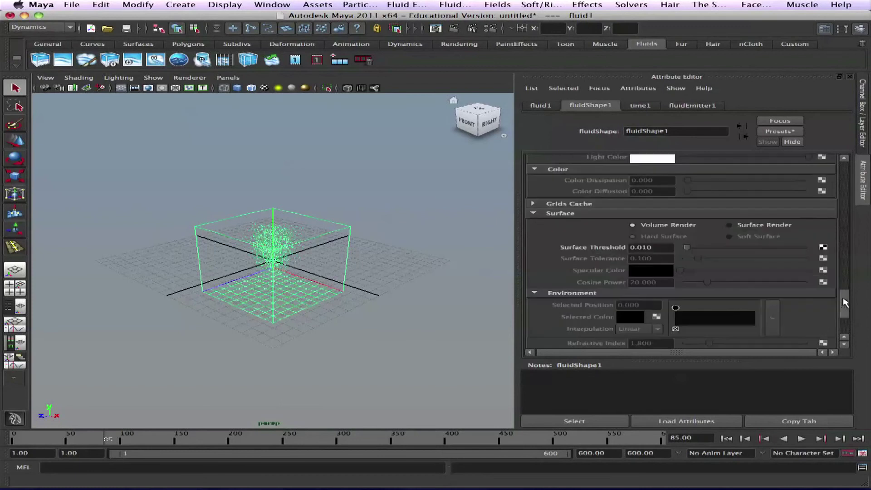
click(389, 178)
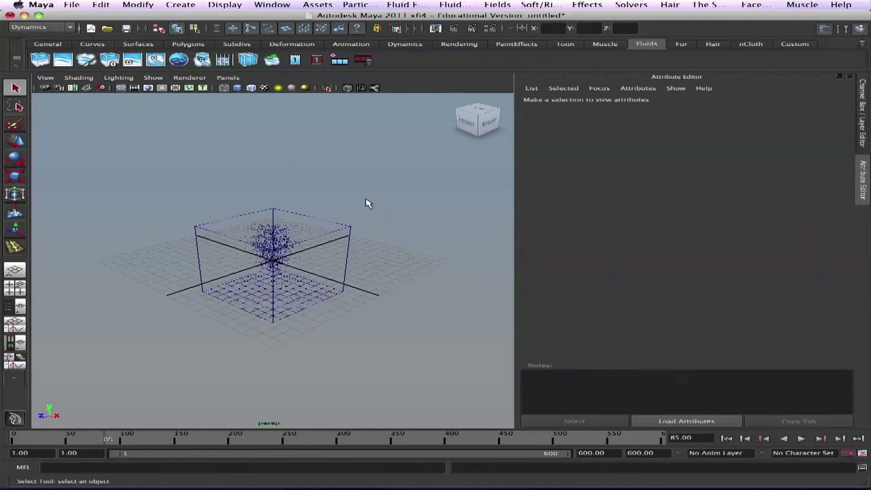
alt+drag(270, 184, 259, 171)
scroll(340, 223, up, 6)
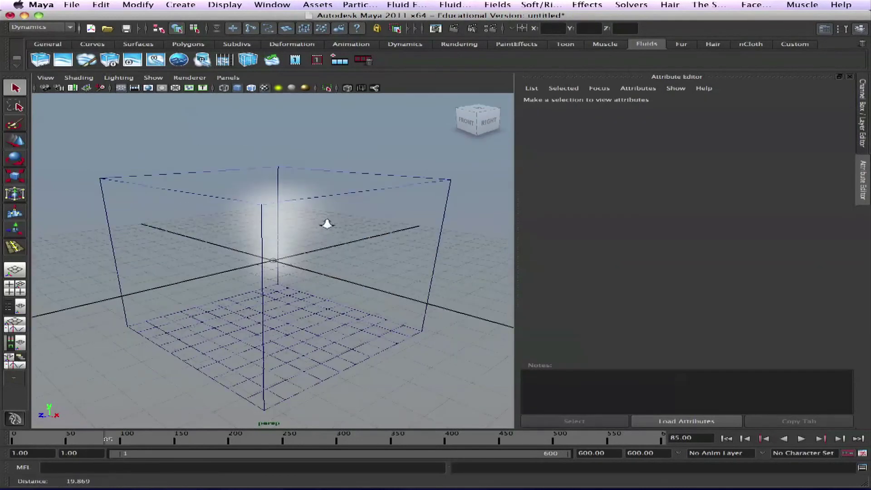
key(z)
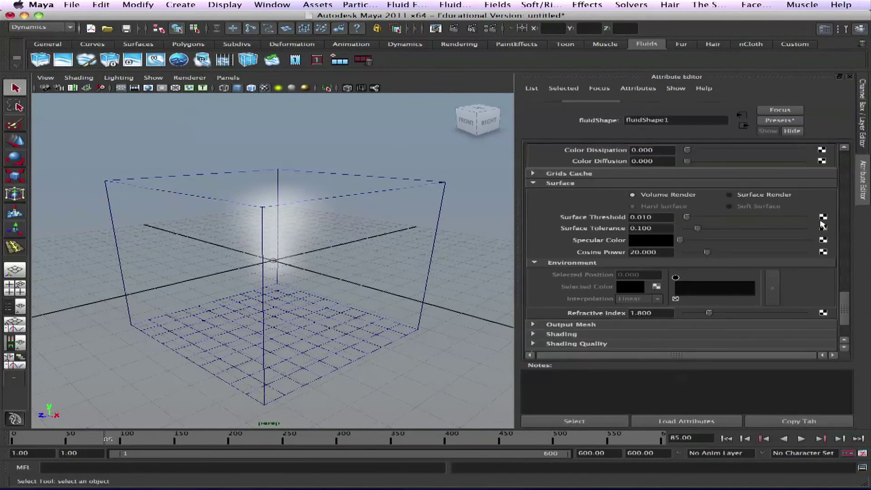
click(728, 206)
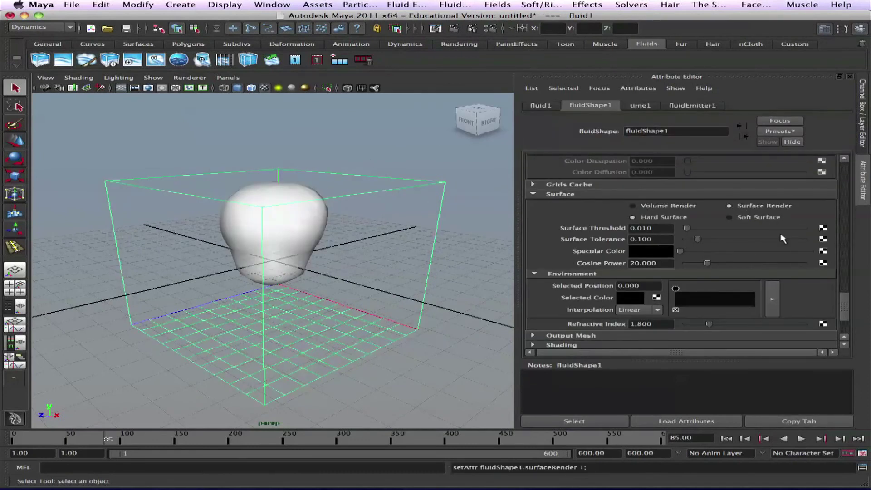
- Simulate the surfaced fluid to frame 234 and test-render the current frame
alt+drag(432, 225, 386, 208)
click(726, 438)
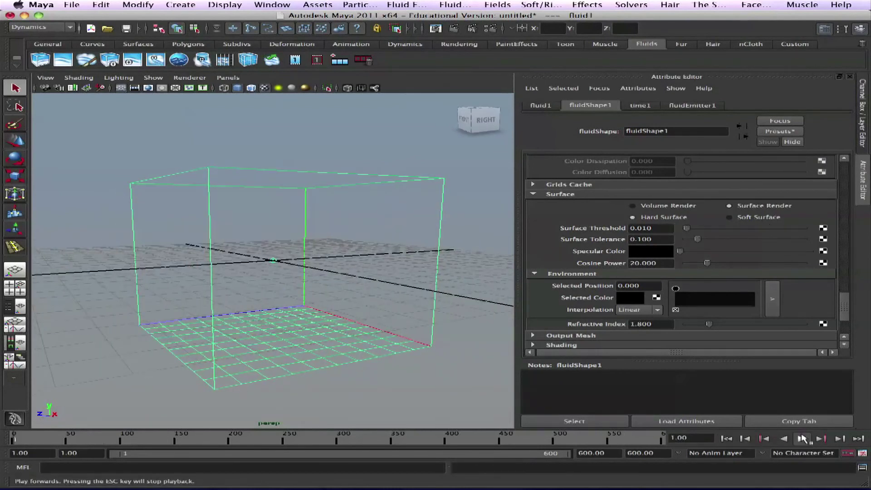
click(801, 438)
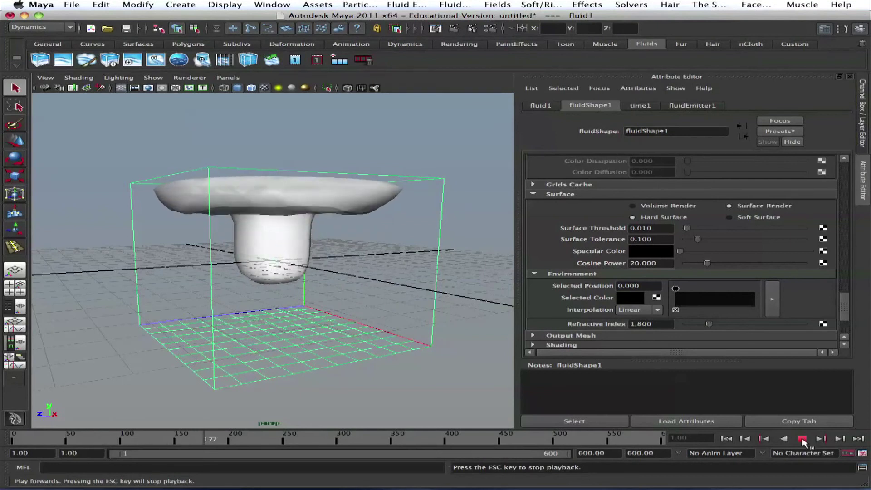
click(802, 439)
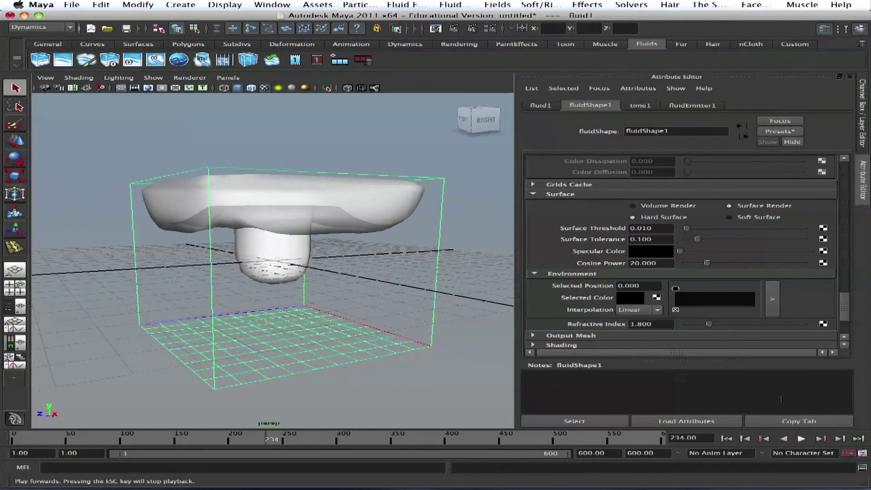
click(454, 28)
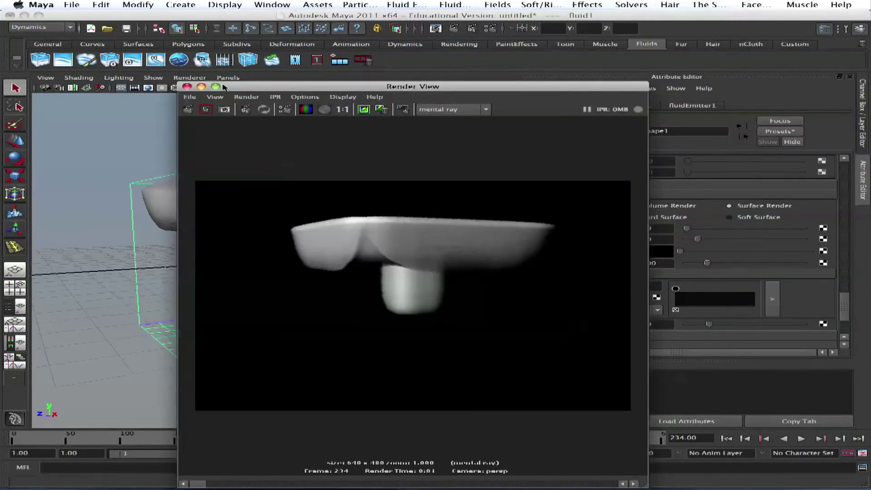
click(198, 86)
- Make the fluid's Specular Color white and render another preview
alt+drag(307, 204, 278, 230)
scroll(295, 231, up, 5)
drag(725, 249, 809, 252)
alt+drag(281, 218, 326, 196)
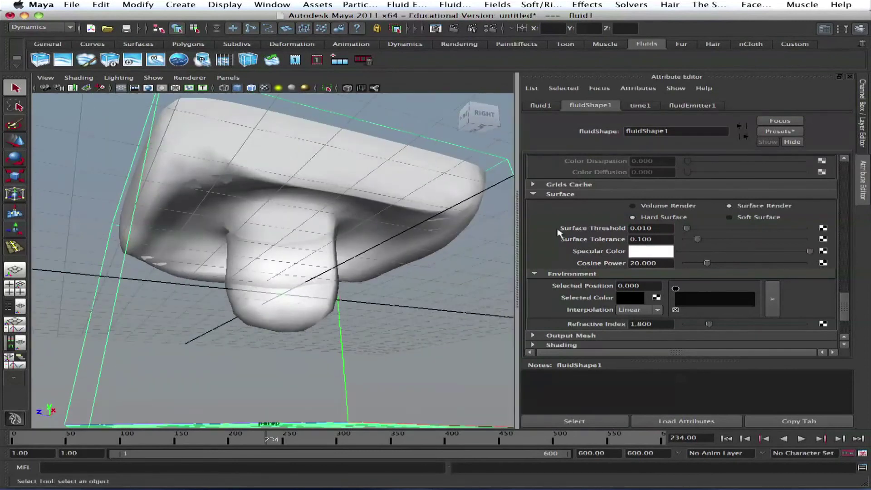
scroll(844, 309, down, 3)
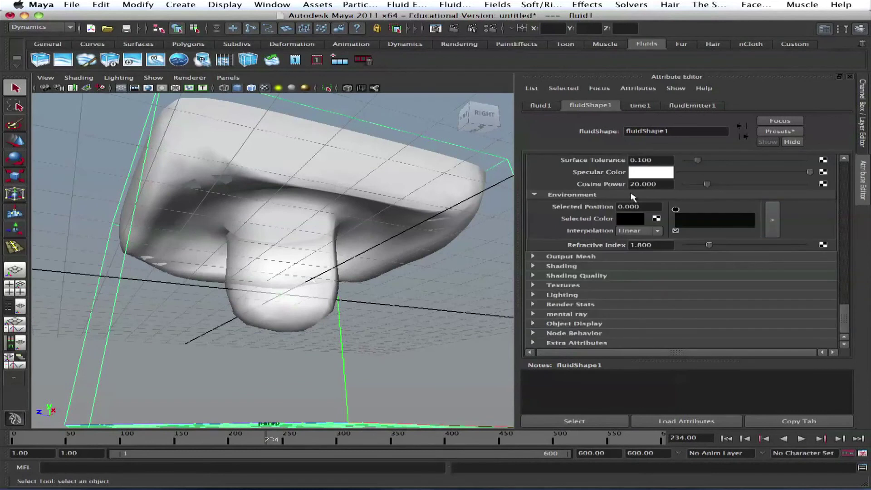
click(435, 28)
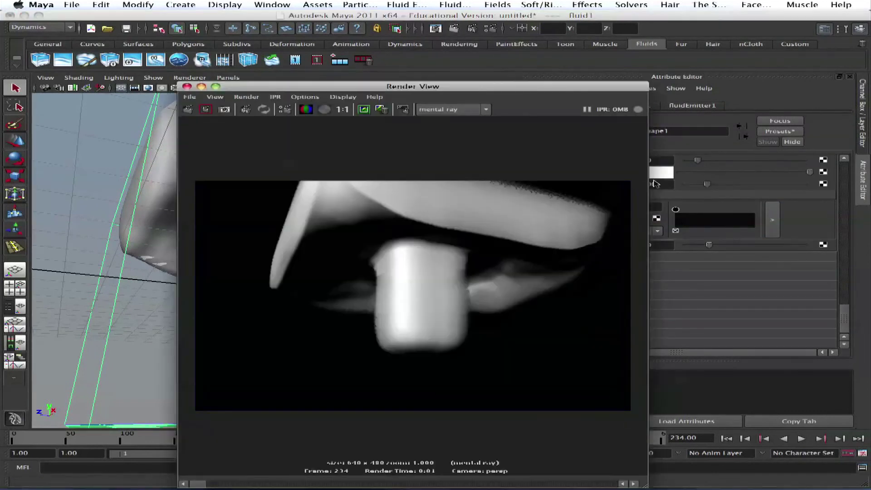
click(184, 88)
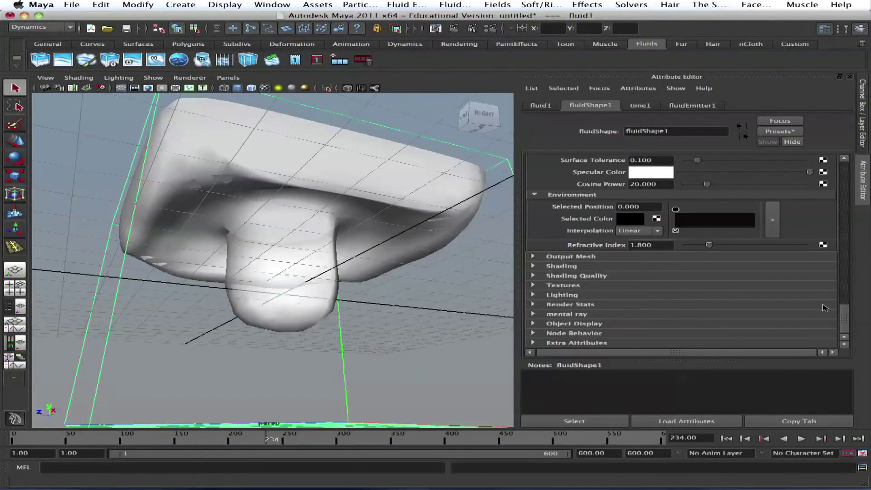
scroll(844, 316, up, 2)
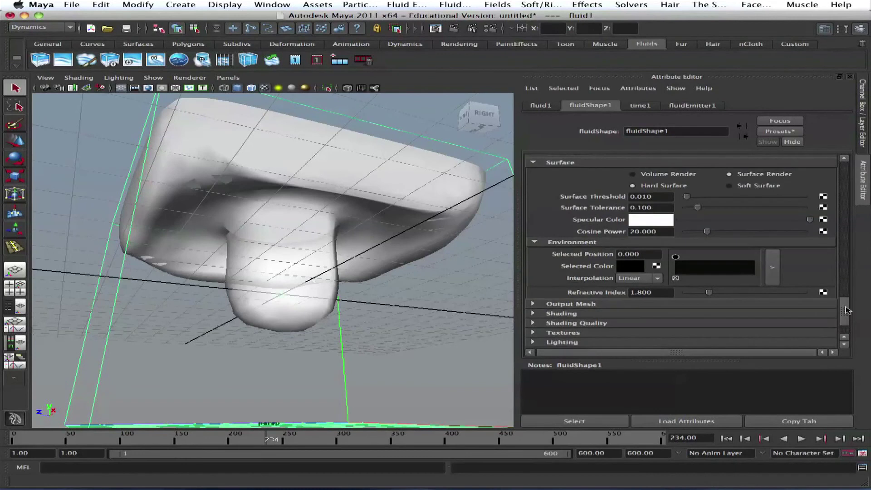
click(654, 175)
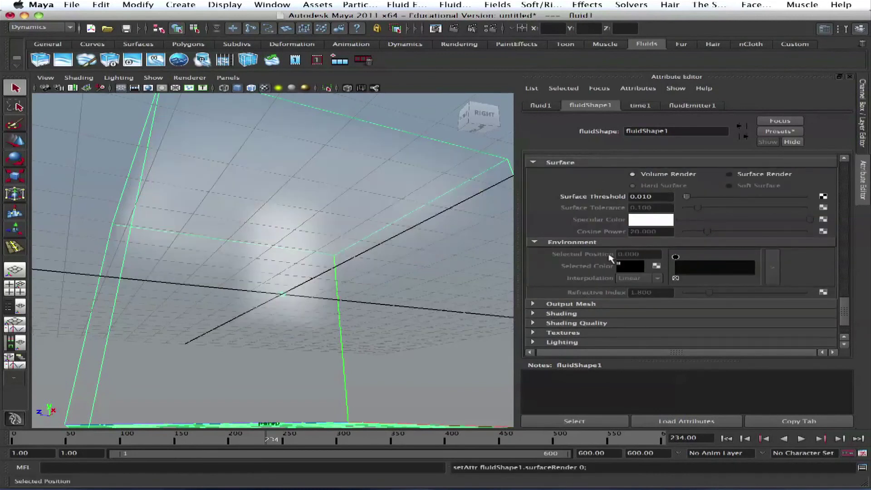
click(534, 242)
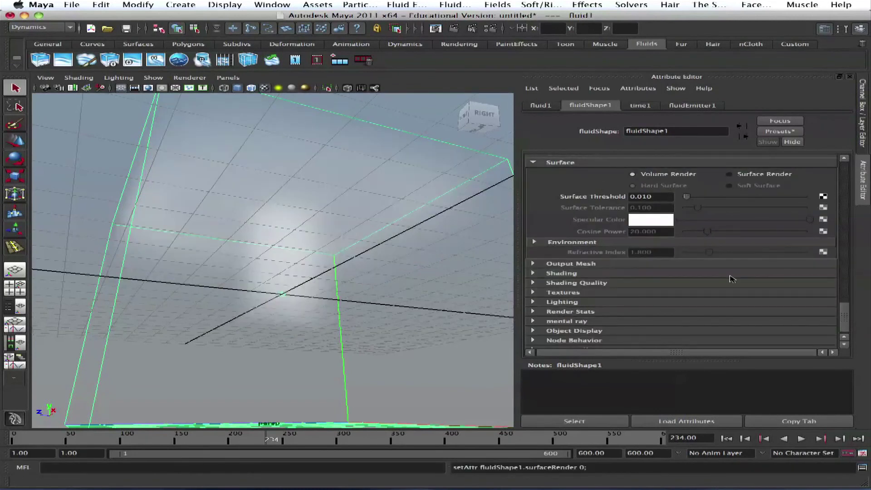
click(571, 242)
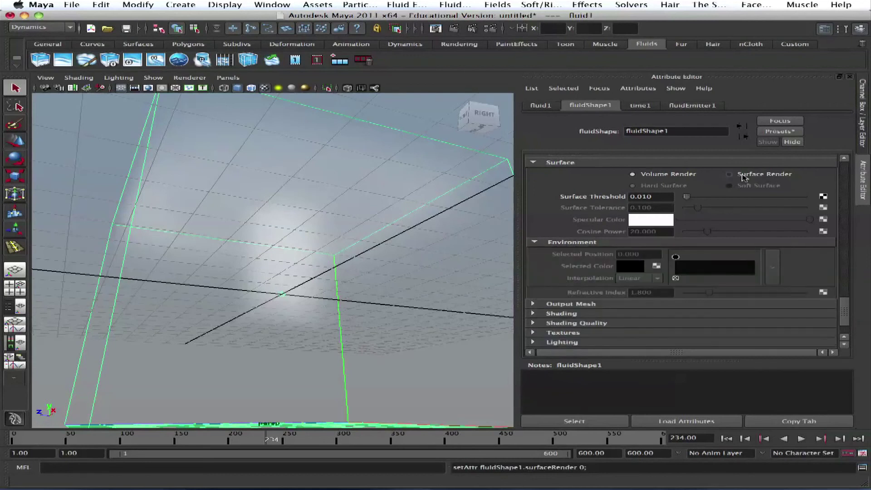
click(742, 176)
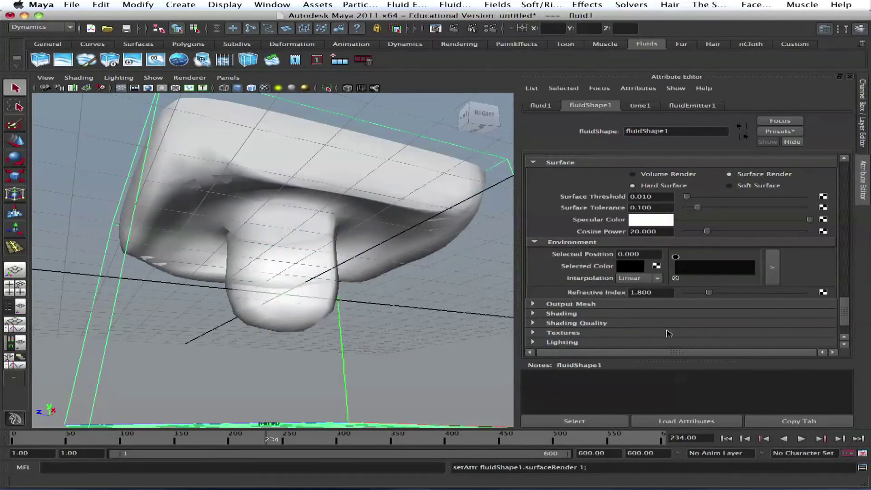
click(565, 243)
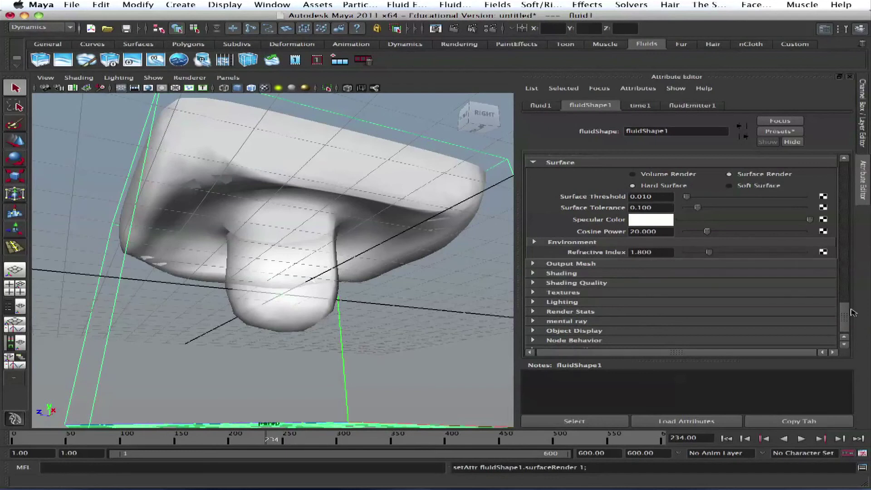
click(563, 264)
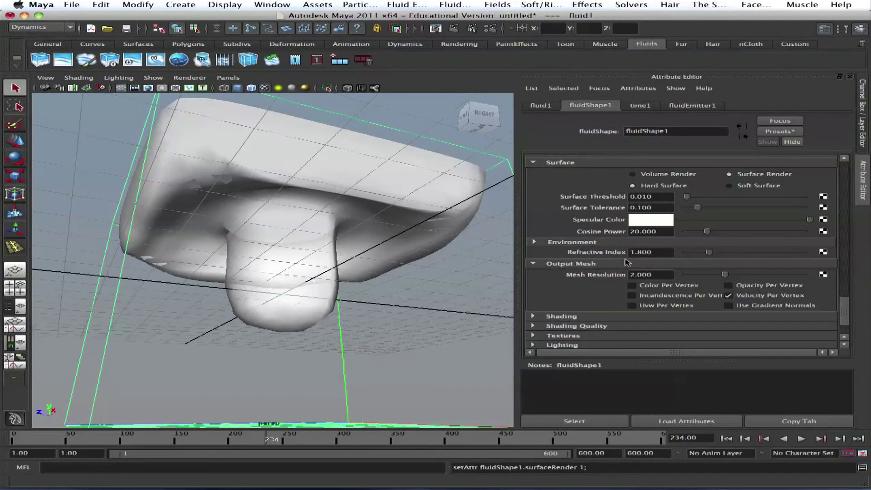
drag(724, 276, 740, 274)
text(2.197)
key(Return)
click(568, 264)
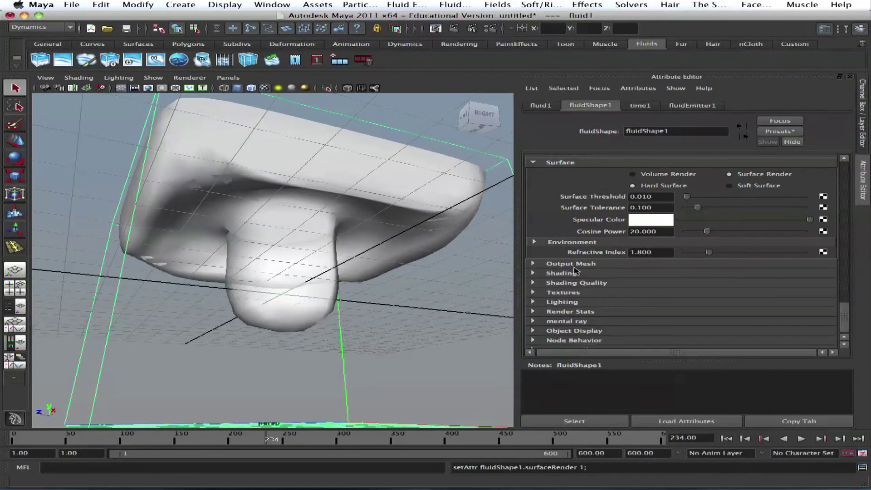
- Switch the fluid to Volume Render and lower Transparency so it turns opaque
click(651, 175)
click(586, 274)
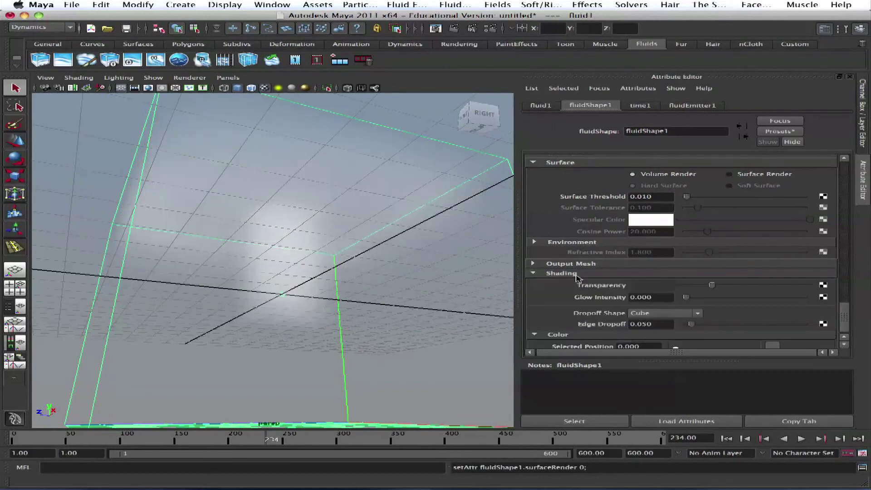
drag(844, 285, 844, 295)
drag(711, 198, 684, 198)
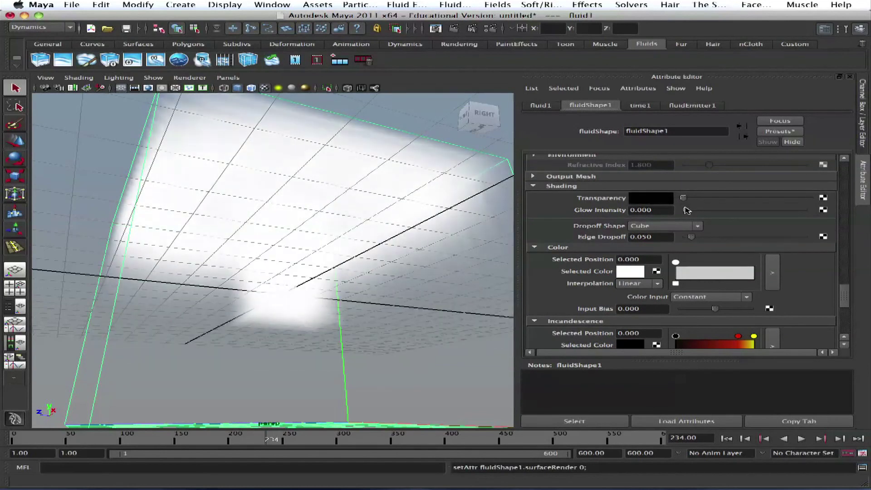
click(654, 211)
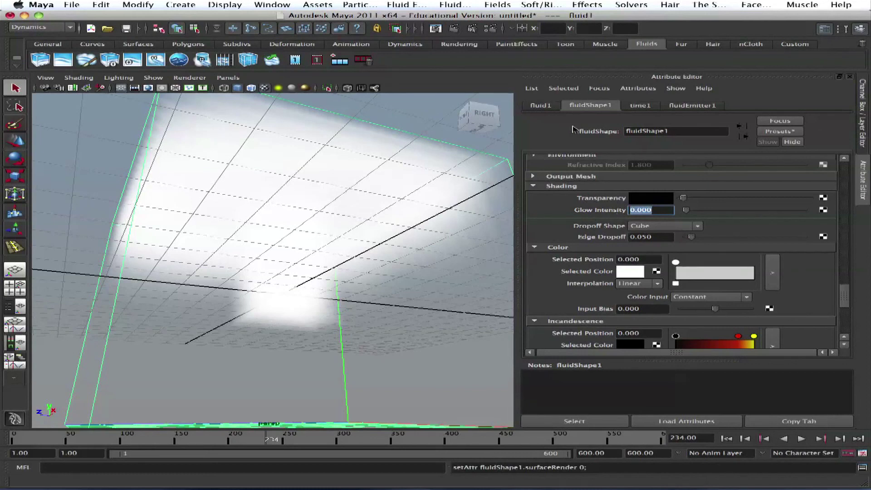
click(643, 210)
double_click(646, 210)
drag(843, 294, 843, 300)
- Drive fluid colour by Density with a dark red ramp and Input Bias 0.485
click(686, 234)
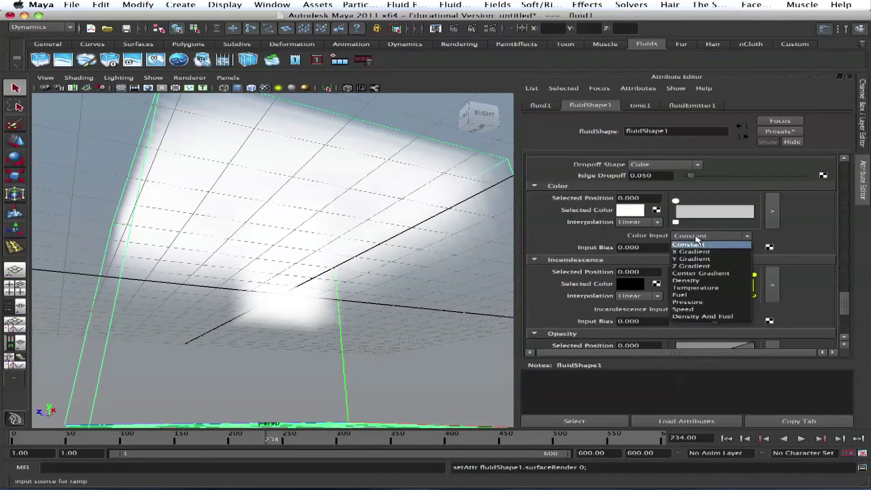
click(698, 278)
click(631, 211)
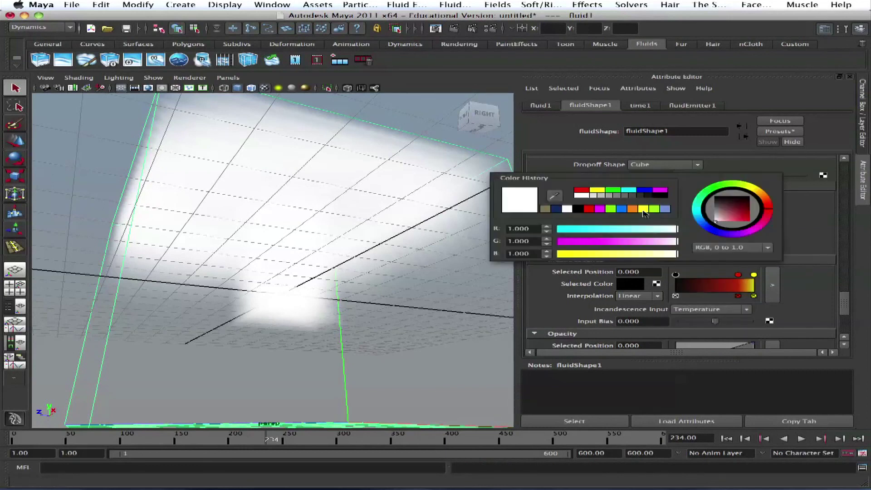
click(714, 222)
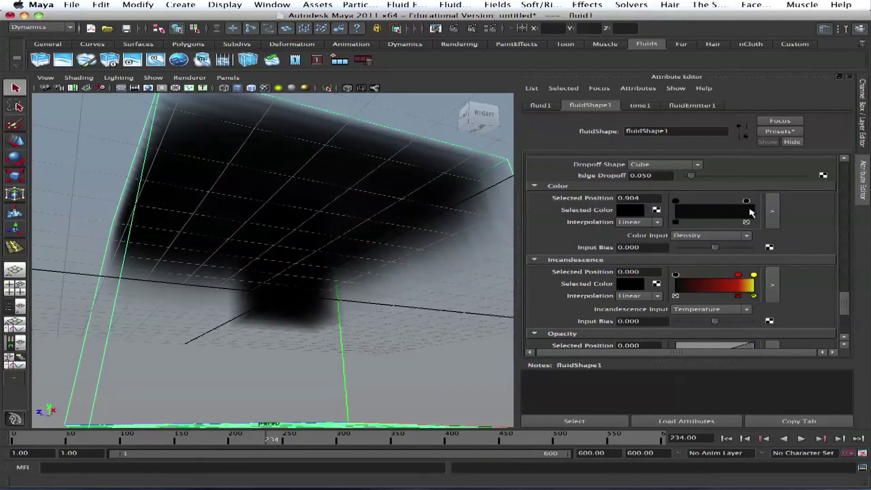
click(630, 209)
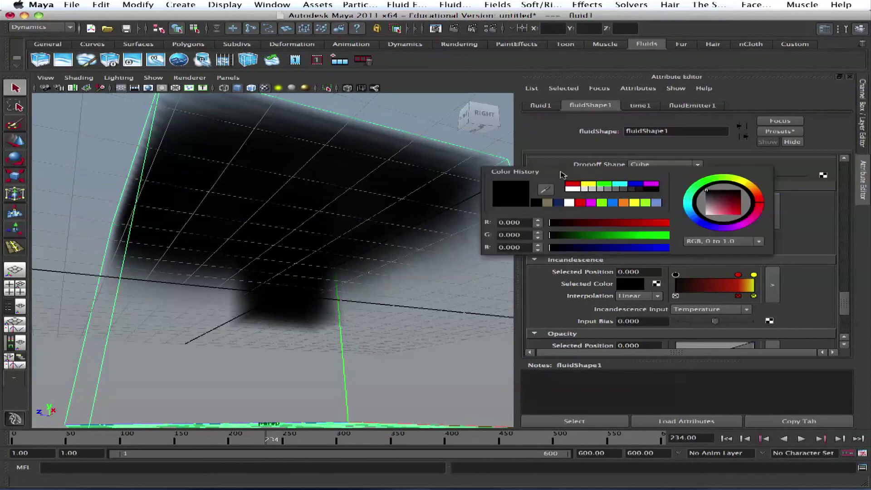
click(725, 197)
click(698, 235)
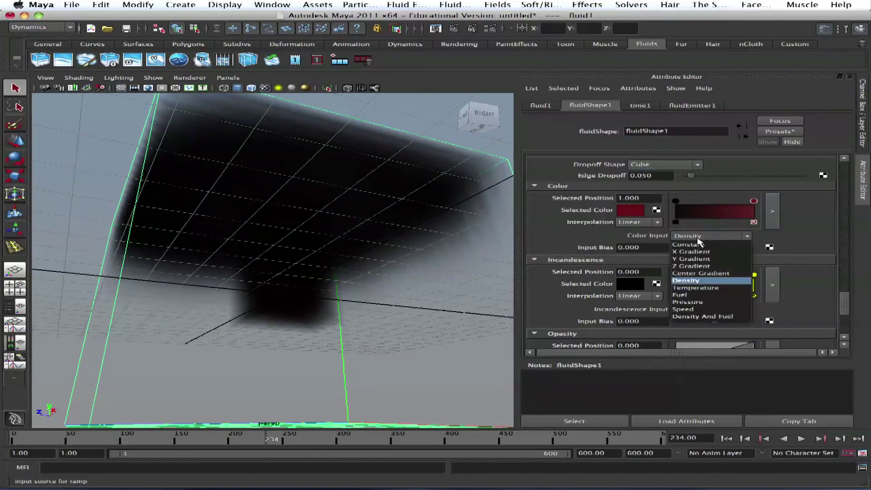
click(698, 235)
drag(713, 248, 731, 249)
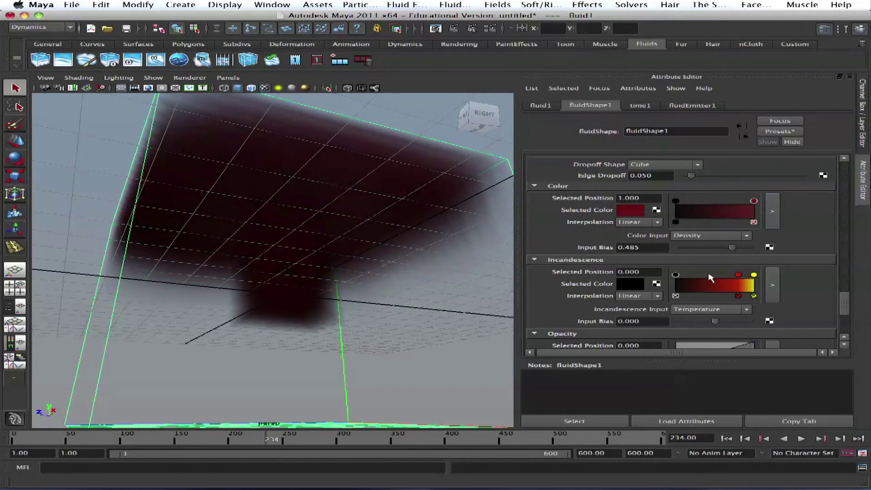
drag(715, 321, 708, 321)
drag(843, 302, 844, 217)
- Rewind and replay the smoke simulation, stopping at frame 141
click(691, 219)
click(690, 248)
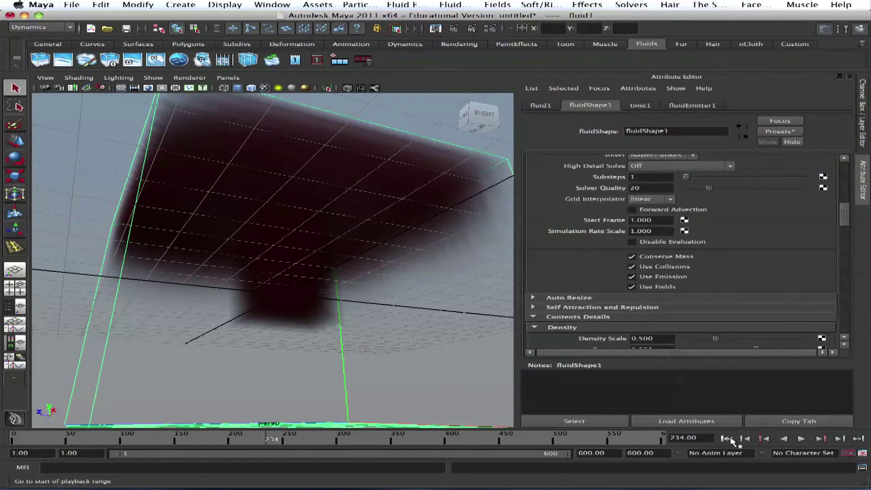
click(726, 438)
click(801, 439)
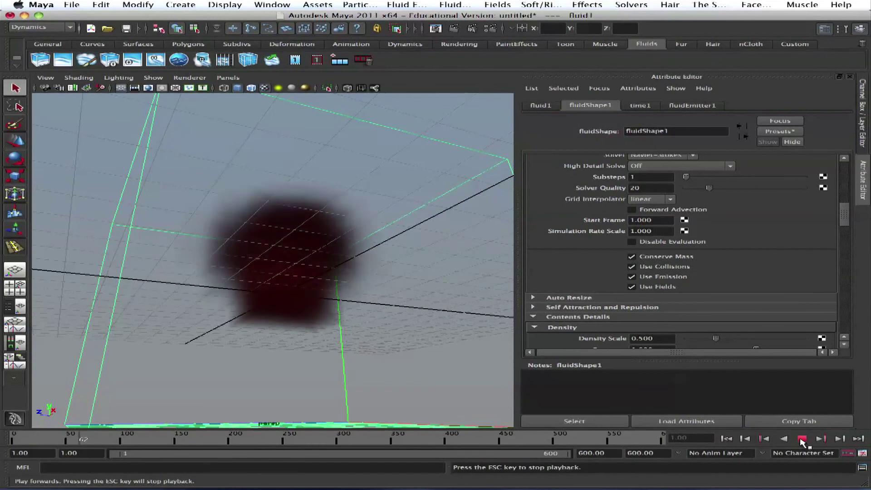
click(800, 439)
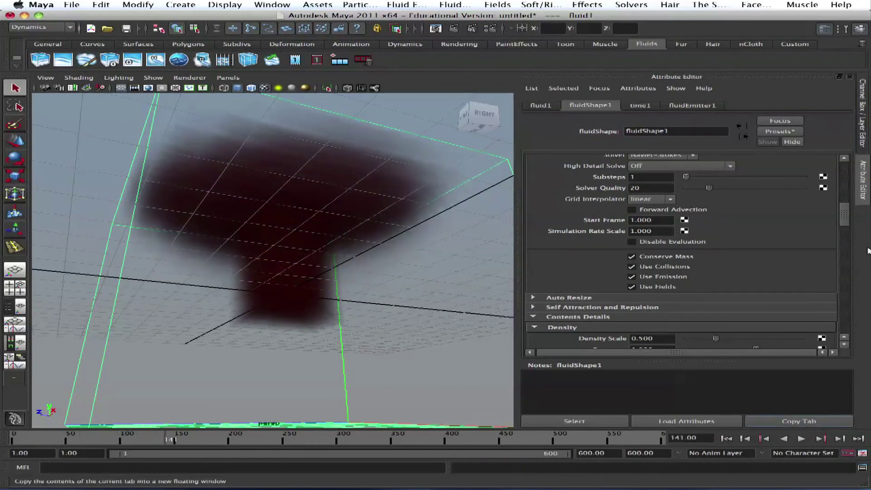
- Make the colour ramp grey-to-black with the black point at 1.0, Input Bias 0.762
drag(844, 219, 844, 294)
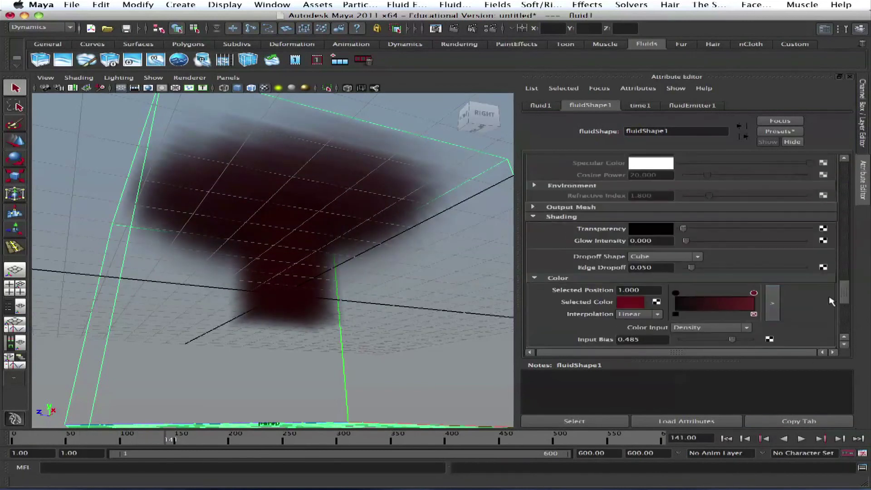
click(631, 302)
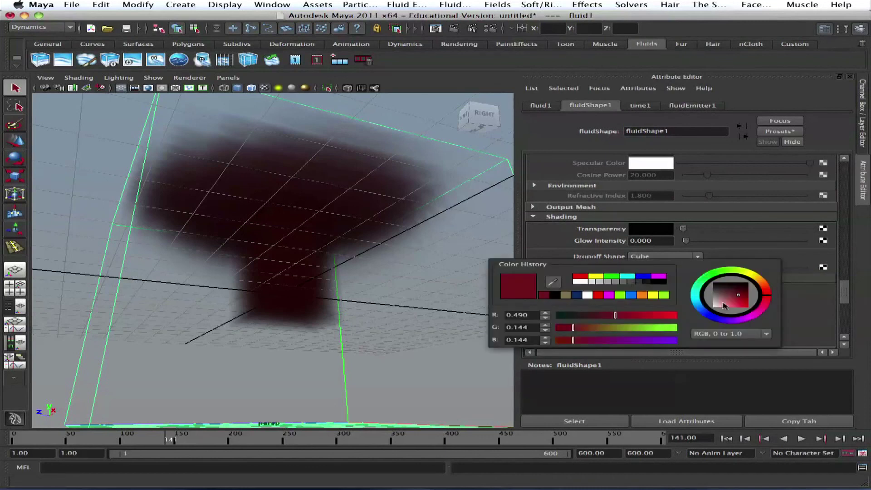
mouse_move(739, 296)
mouse_down()
mouse_move(735, 305)
mouse_move(712, 293)
mouse_move(731, 292)
mouse_move(656, 292)
mouse_up()
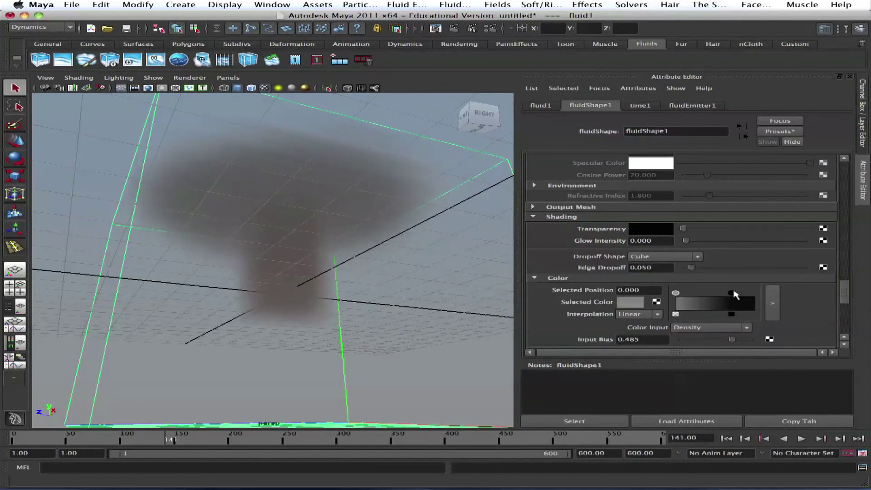
drag(733, 294, 754, 293)
mouse_move(732, 339)
mouse_down()
mouse_move(723, 339)
mouse_move(743, 340)
mouse_up()
scroll(698, 204, down, 8)
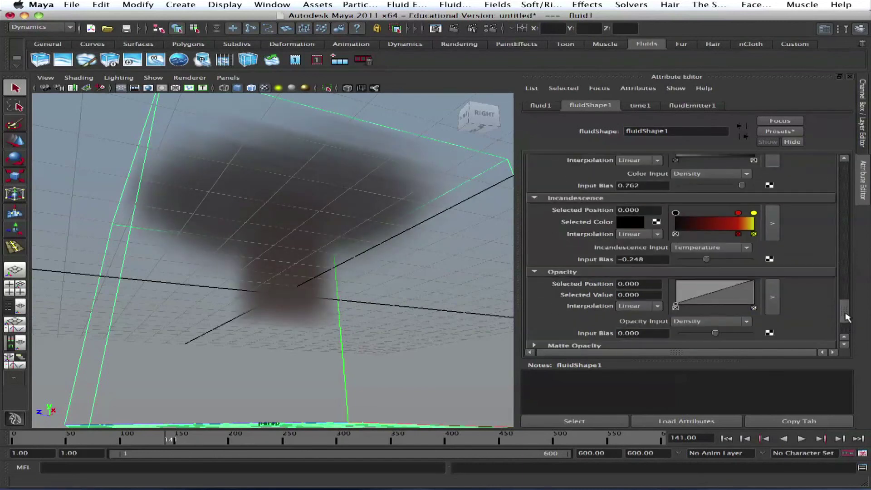